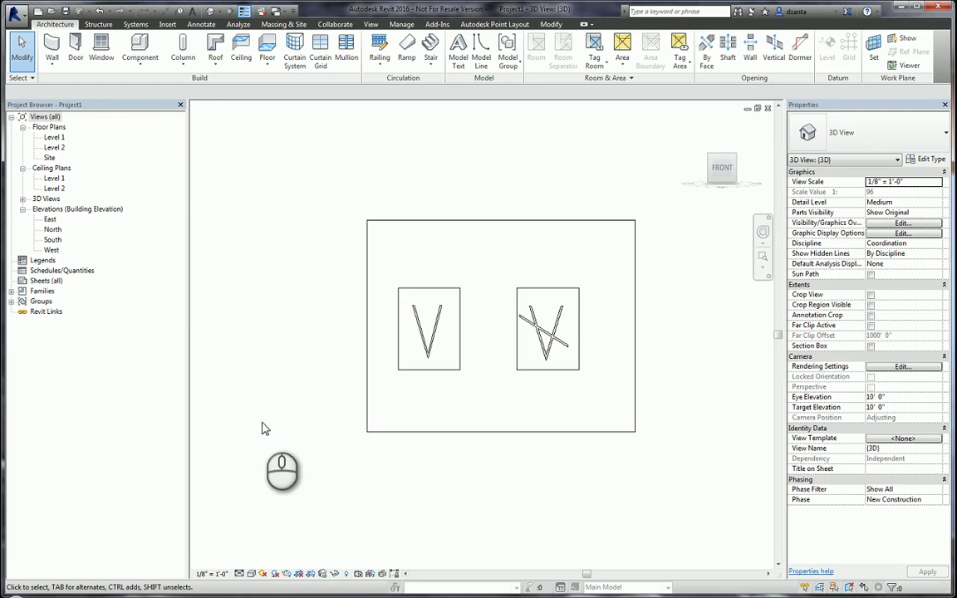
# Zoom to the wall and check which glazing type the left window uses.
pyautogui.moveTo(335, 346); pyautogui.dragTo(356, 371, button='middle')
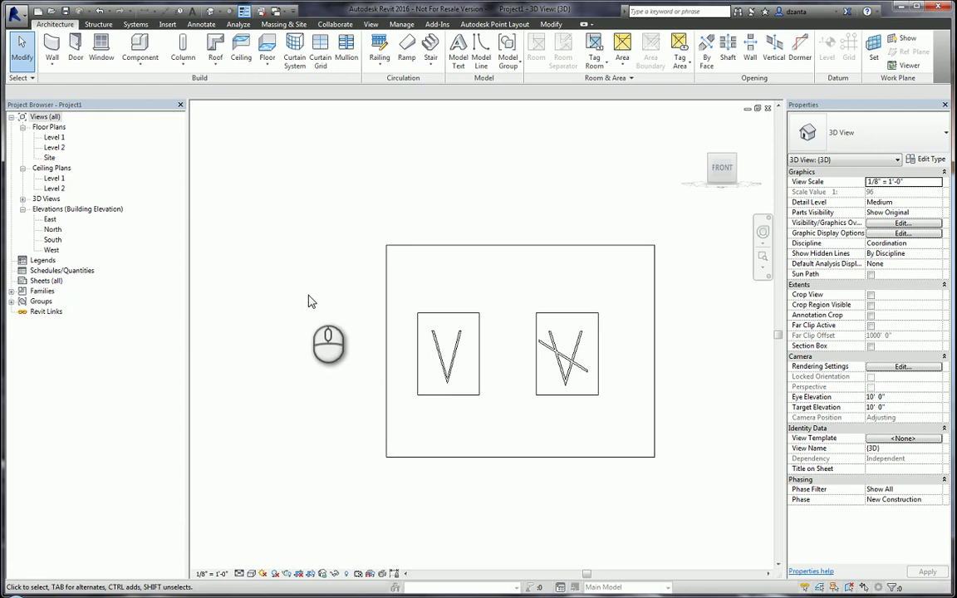
pyautogui.scroll(2, 326, 336)
pyautogui.moveTo(327, 336); pyautogui.dragTo(276, 320, button='middle')
pyautogui.click(376, 233)
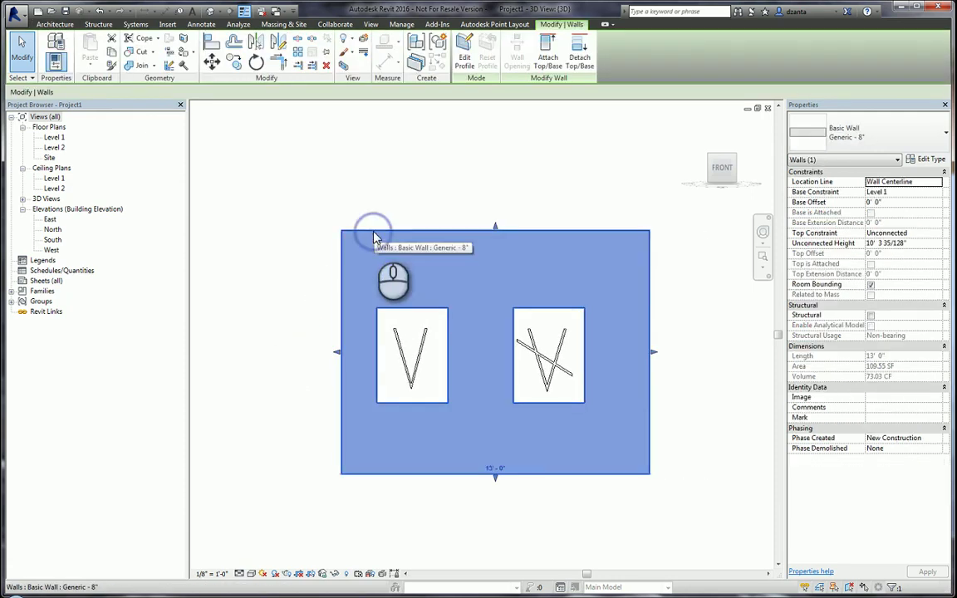
pyautogui.click(397, 191)
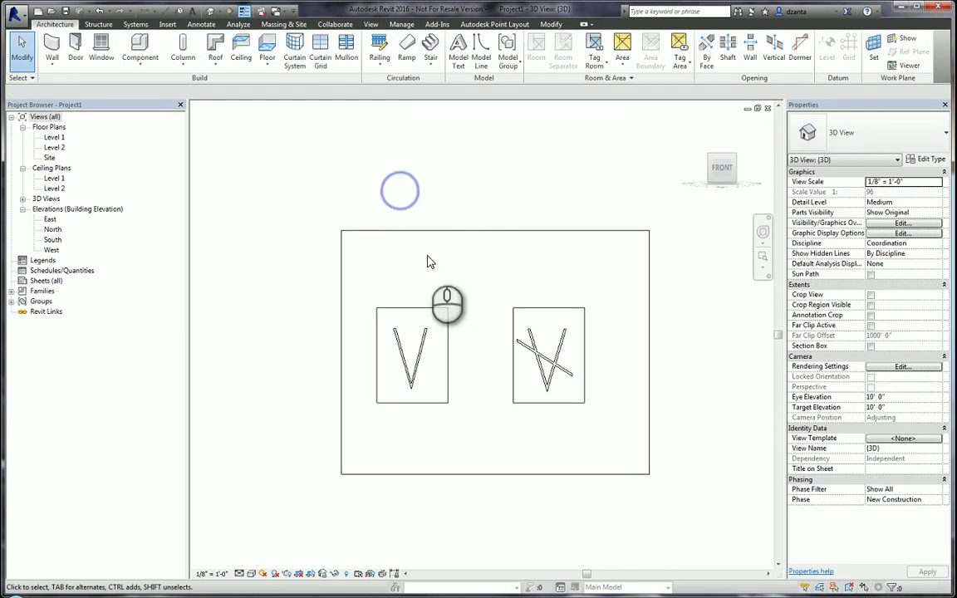
pyautogui.click(450, 327)
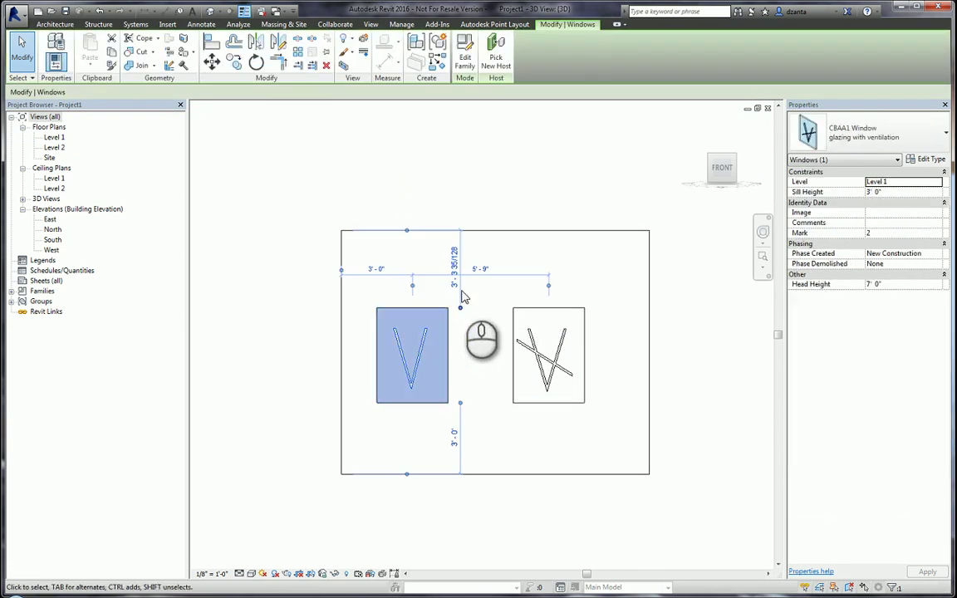
pyautogui.click(893, 147)
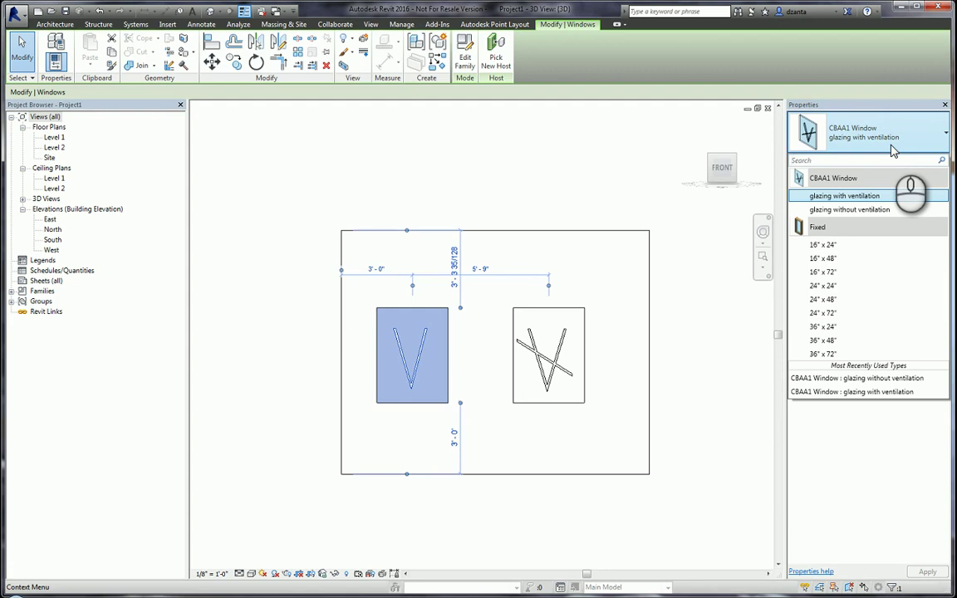
pyautogui.click(893, 135)
pyautogui.click(673, 162)
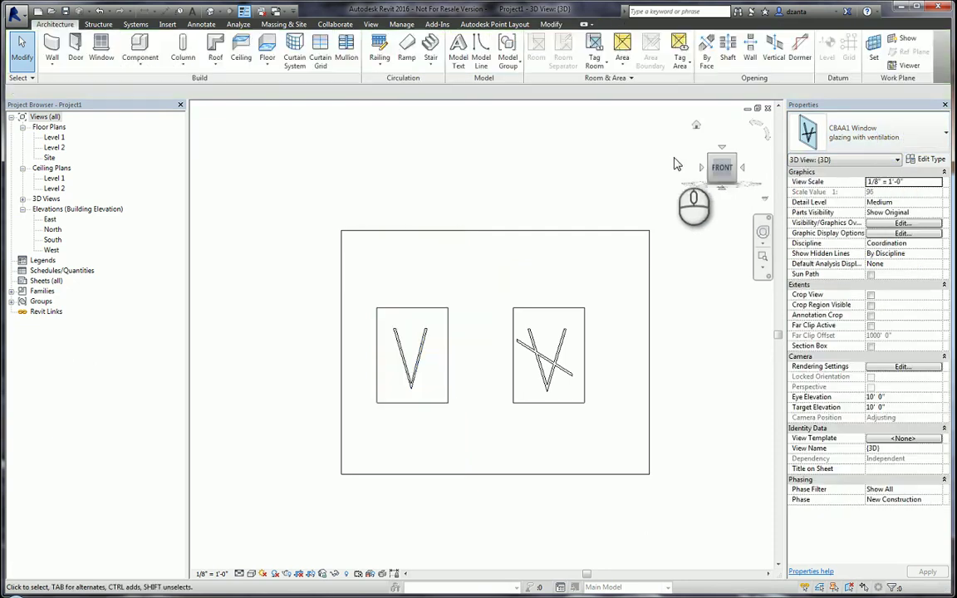
# Check the right window's type, then edit the left window's CBAA1 Window family.
pyautogui.click(573, 312)
pyautogui.click(868, 143)
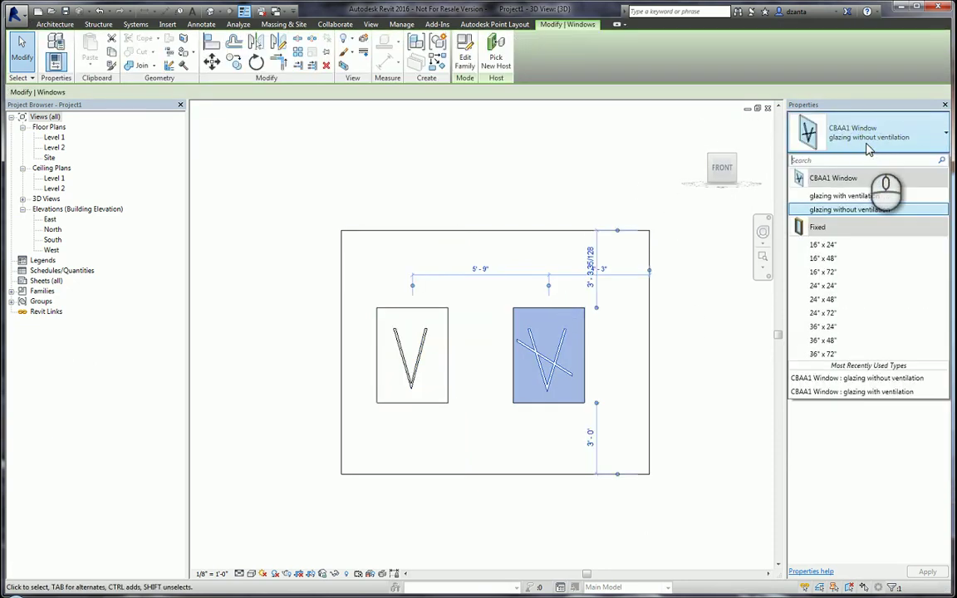
pyautogui.click(867, 146)
pyautogui.click(516, 145)
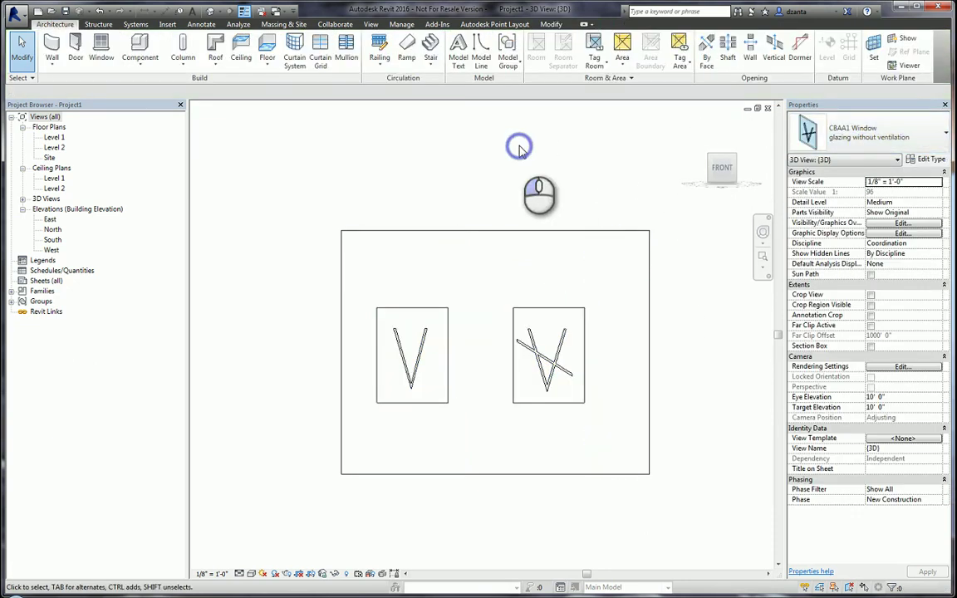
pyautogui.click(448, 331)
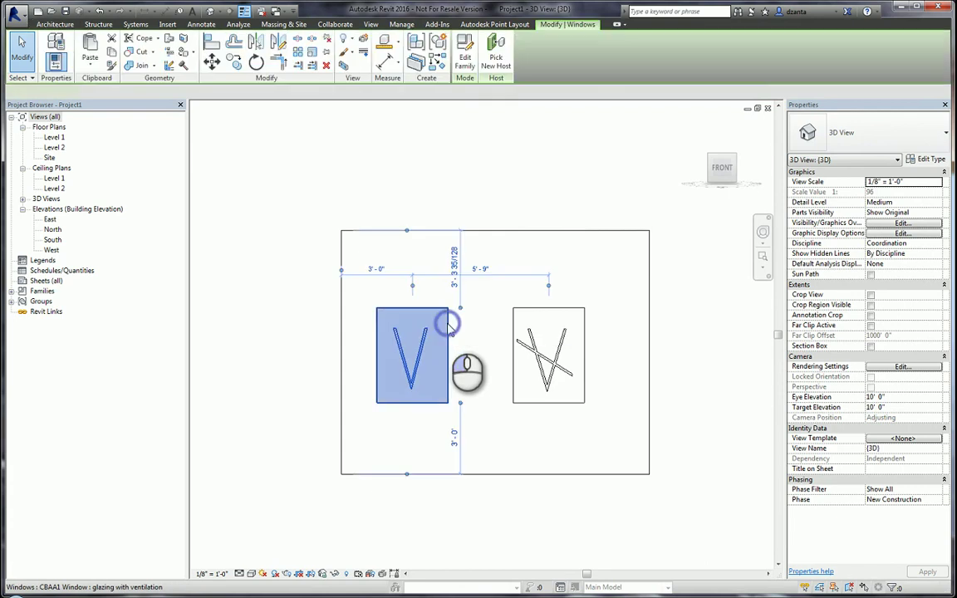
pyautogui.click(468, 62)
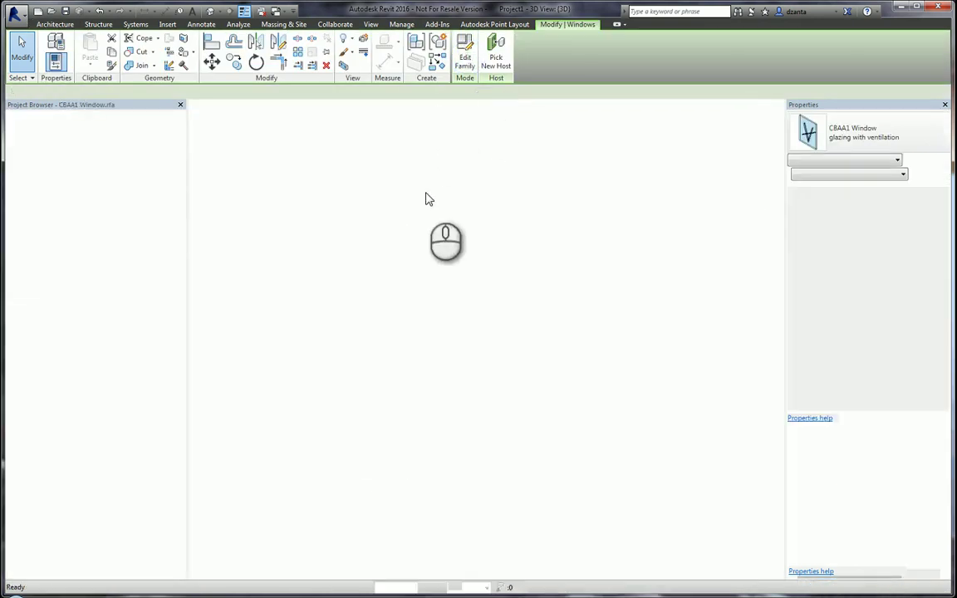
pyautogui.click(210, 11)
pyautogui.moveTo(542, 365); pyautogui.dragTo(387, 417, button='middle')
pyautogui.scroll(-2, 387, 416)
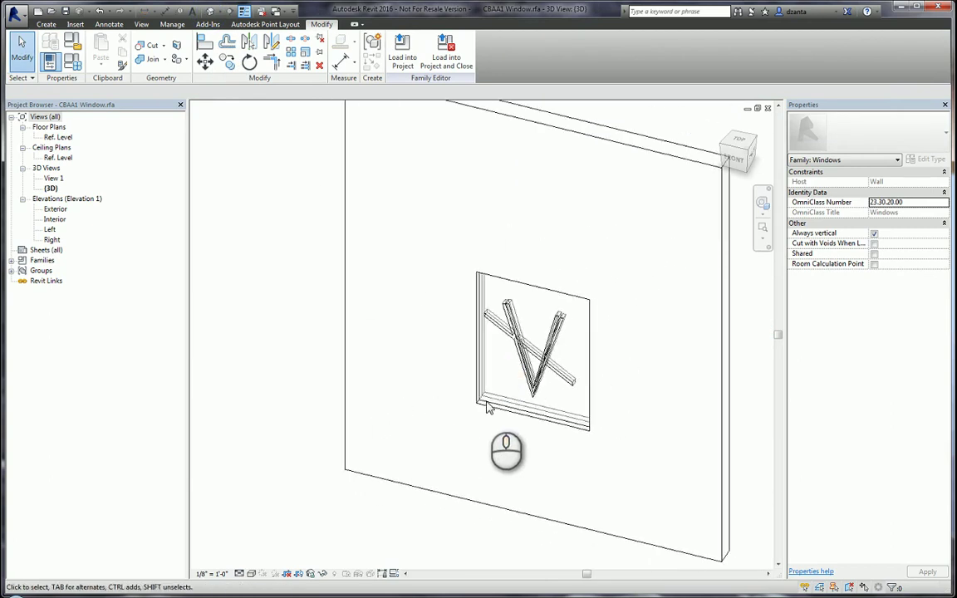
pyautogui.moveTo(495, 416); pyautogui.dragTo(435, 457, button='middle')
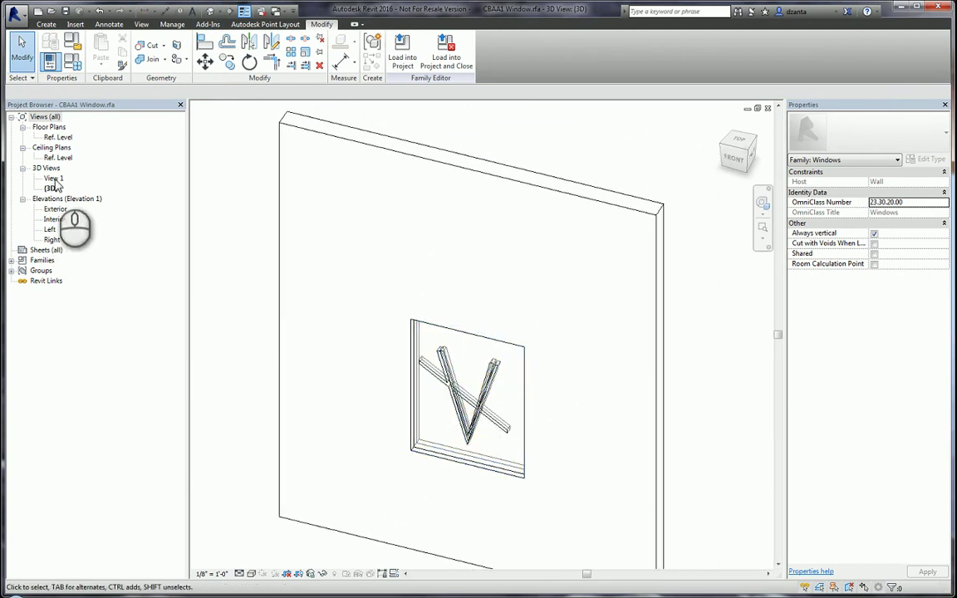
pyautogui.doubleClick(59, 137)
pyautogui.scroll(-3, 600, 324)
pyautogui.moveTo(640, 390); pyautogui.dragTo(685, 386, button='middle')
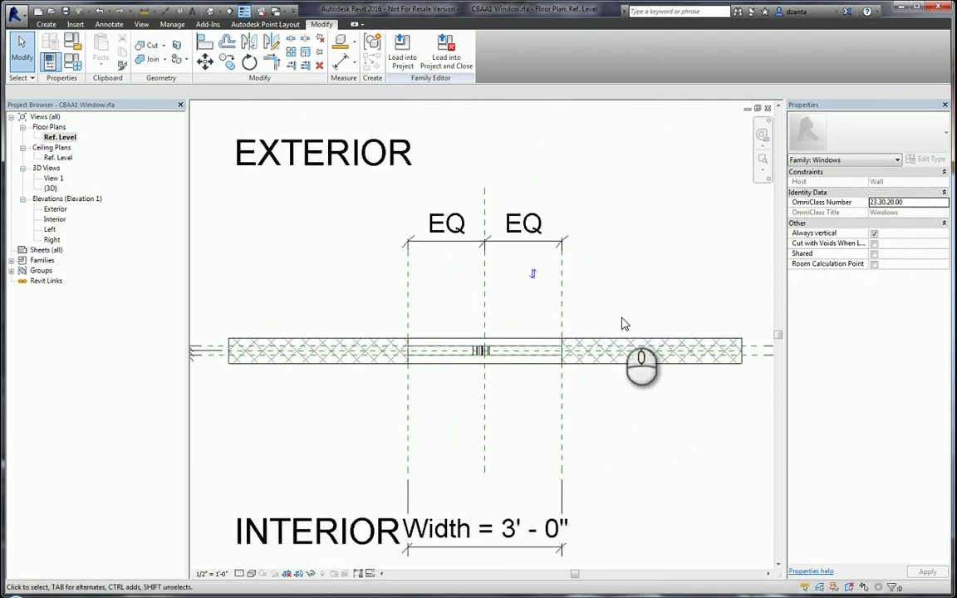
pyautogui.scroll(-2, 436, 353)
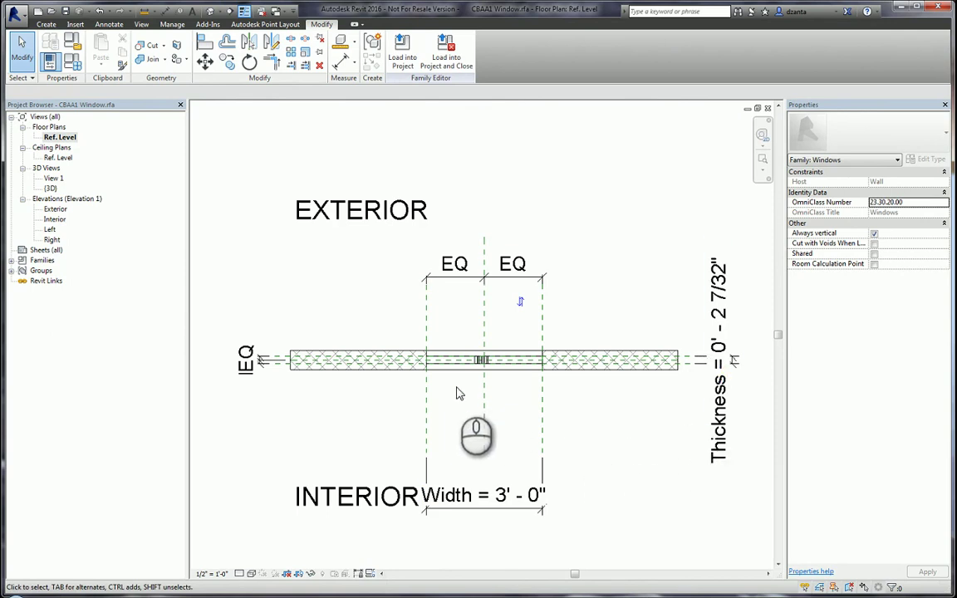
pyautogui.scroll(2, 455, 389)
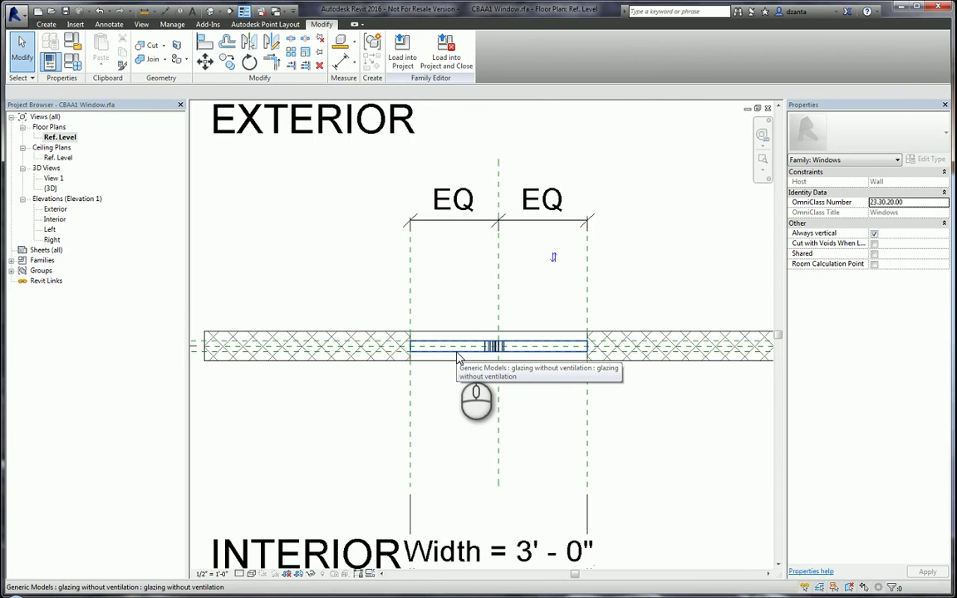
pyautogui.click(457, 357)
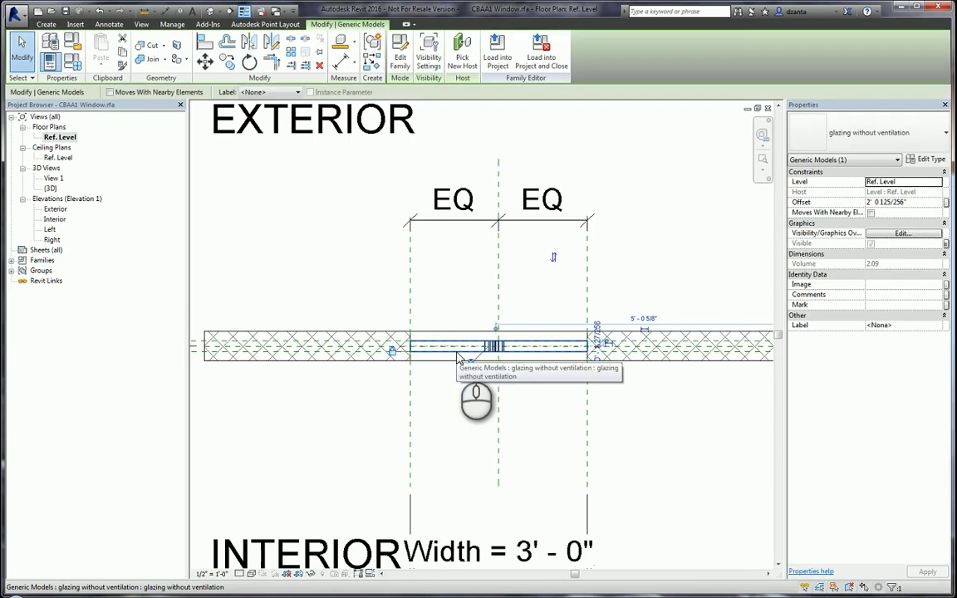
pyautogui.click(456, 411)
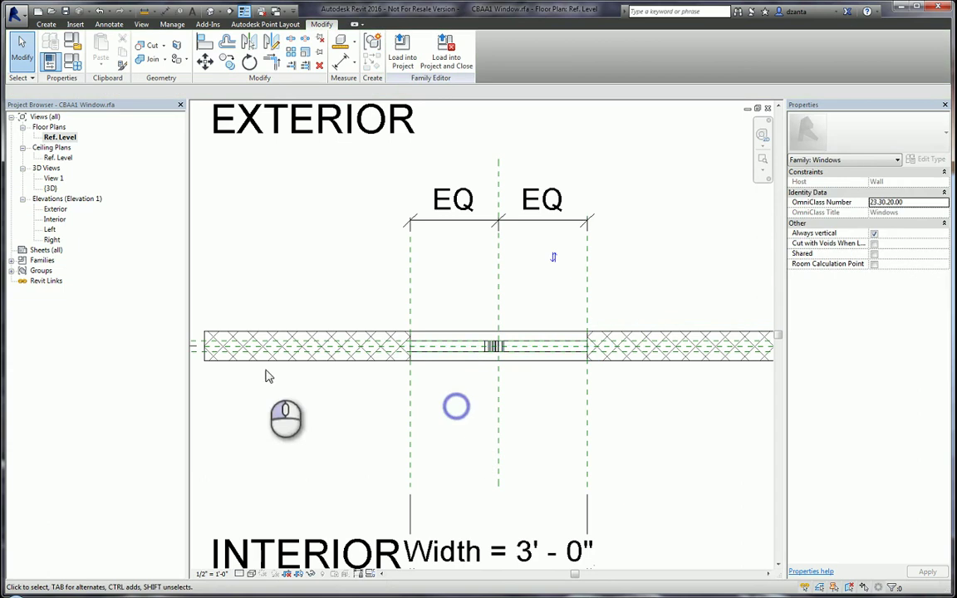
# Under Families > Generic Models, edit the nested 'glazing with ventilation' family.
pyautogui.click(11, 260)
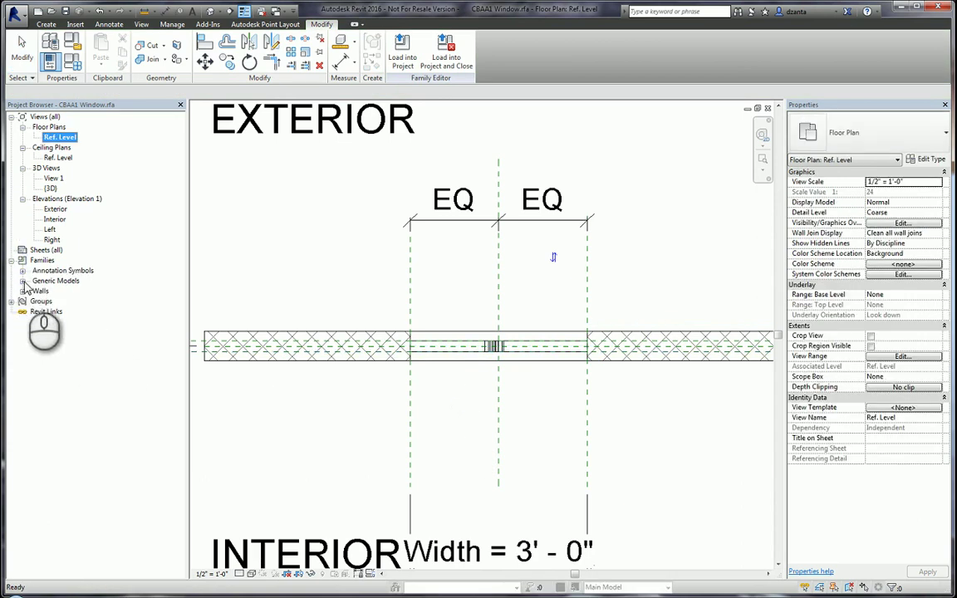
pyautogui.click(23, 281)
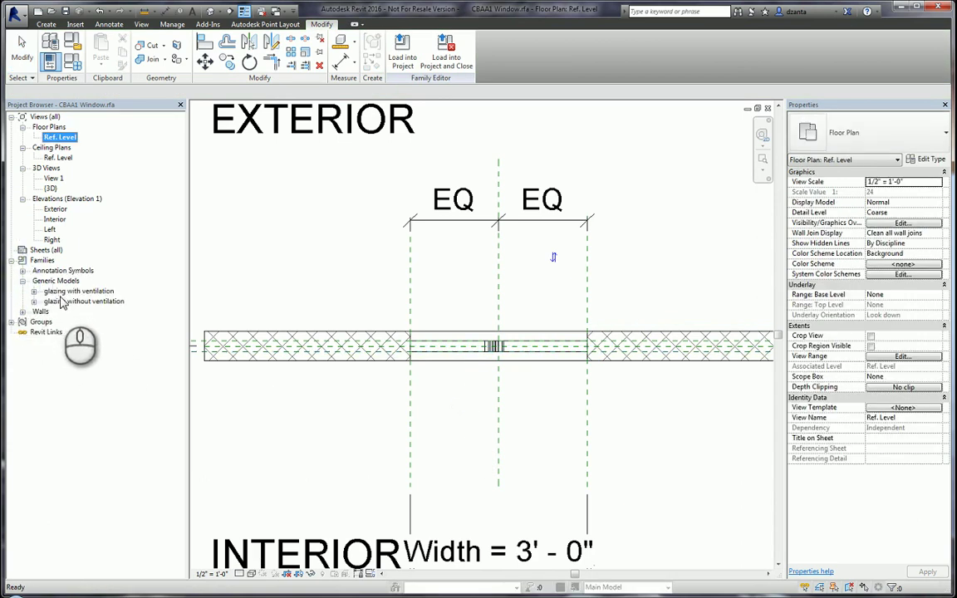
pyautogui.click(34, 292)
pyautogui.click(71, 301)
pyautogui.rightClick(69, 300)
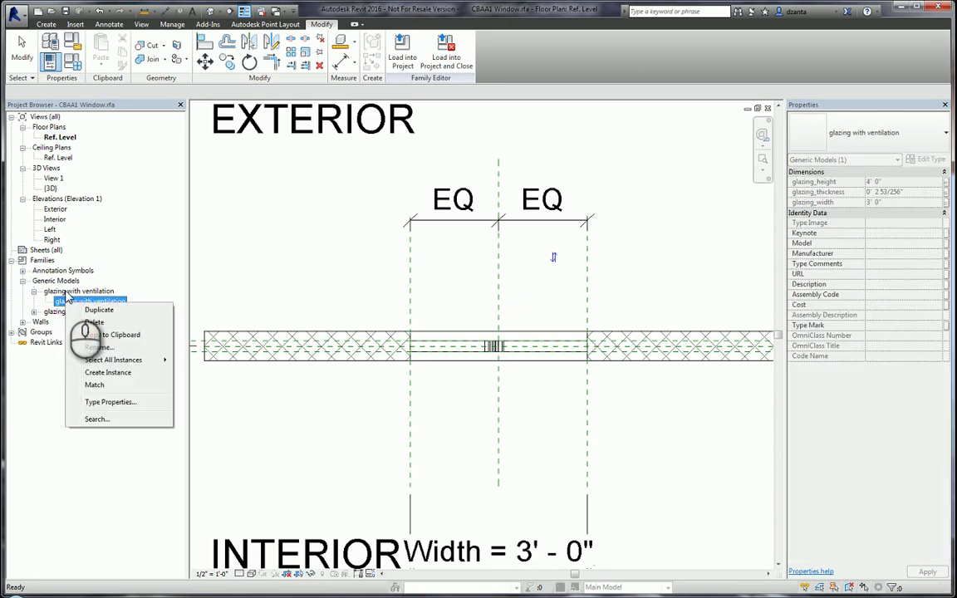
pyautogui.rightClick(68, 292)
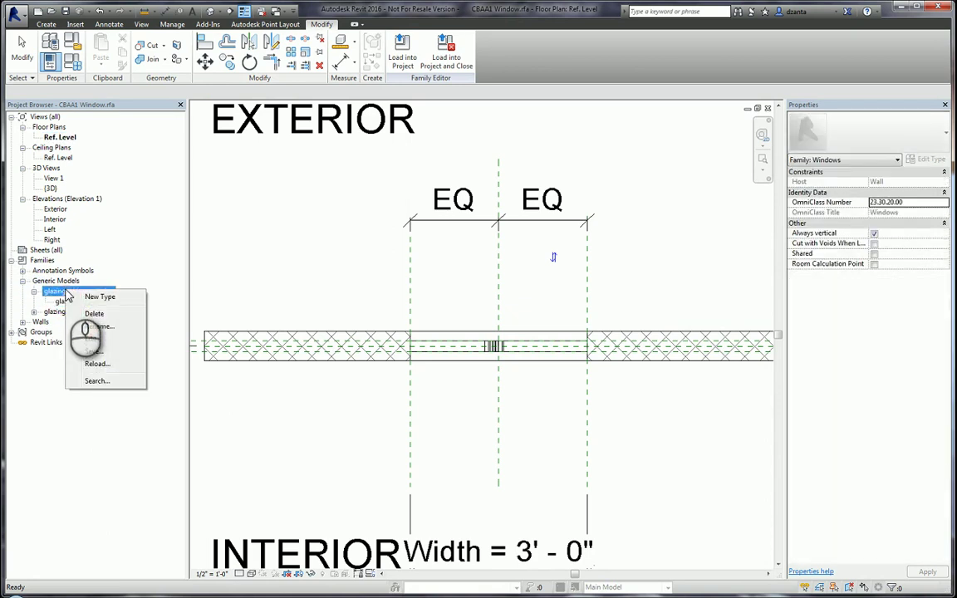
pyautogui.click(92, 340)
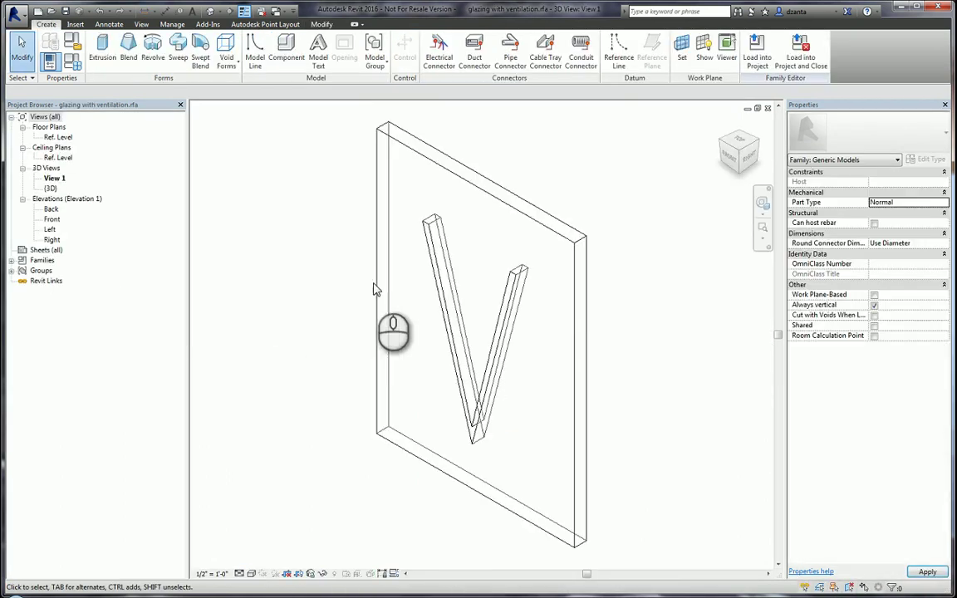
# Inspect the glass panel extrusion and view the Front elevation and Ref. Level plan.
pyautogui.click(380, 155)
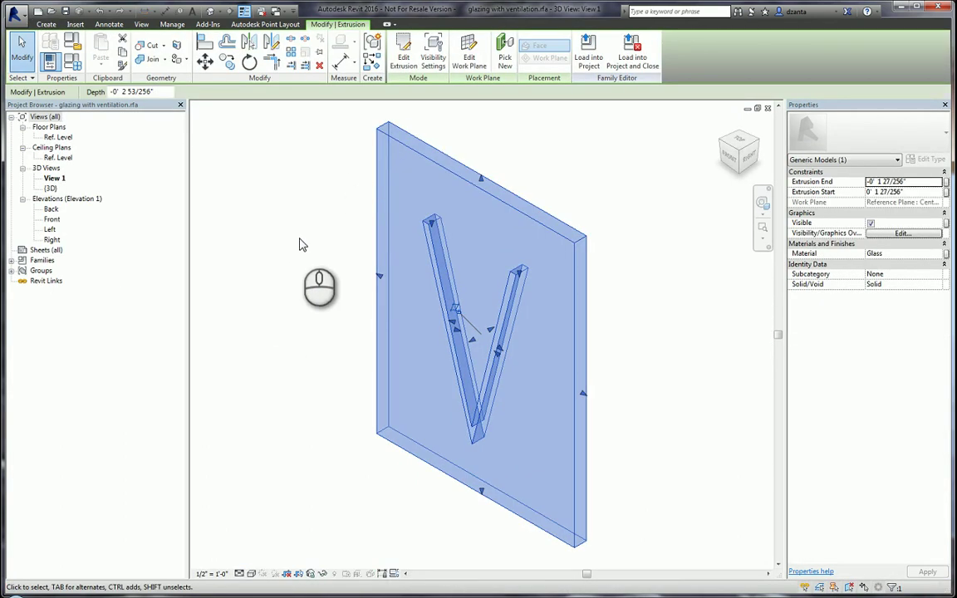
pyautogui.click(289, 319)
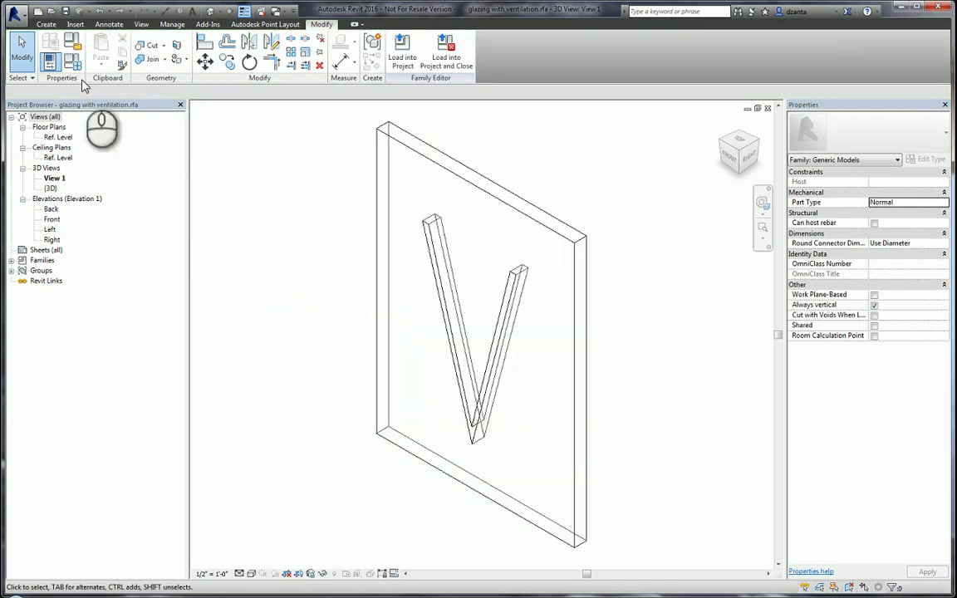
pyautogui.click(50, 218)
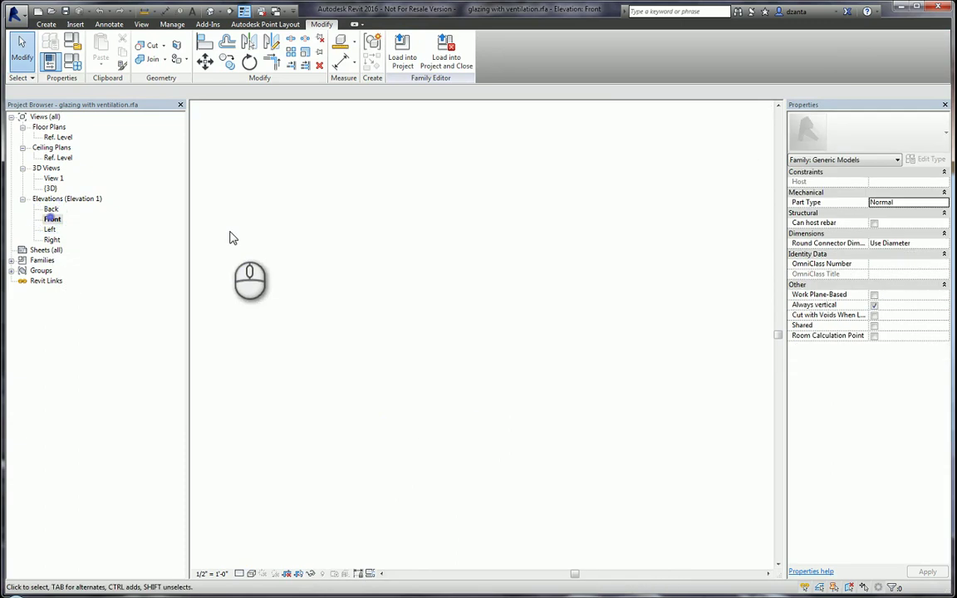
pyautogui.scroll(4, 359, 330)
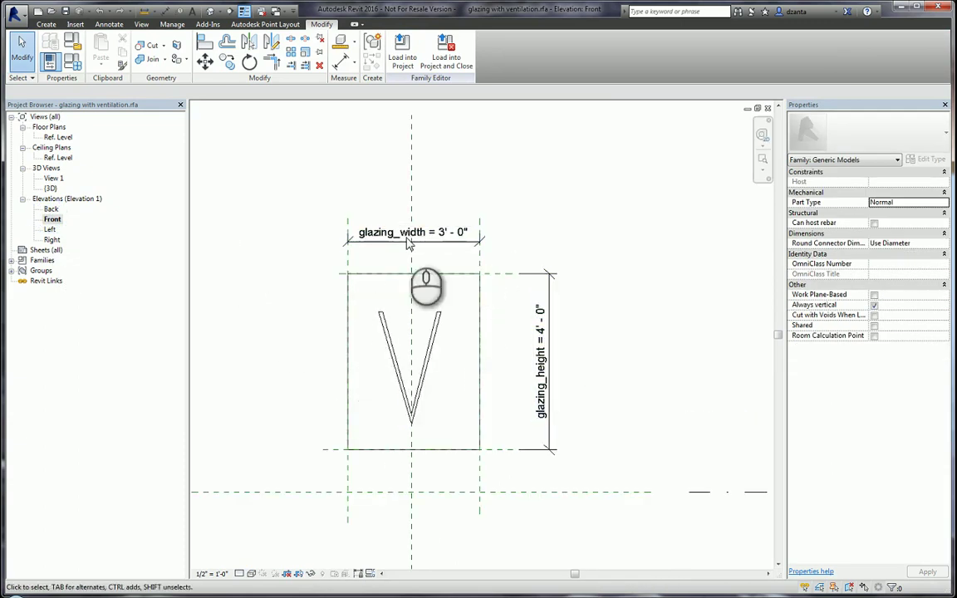
pyautogui.doubleClick(58, 136)
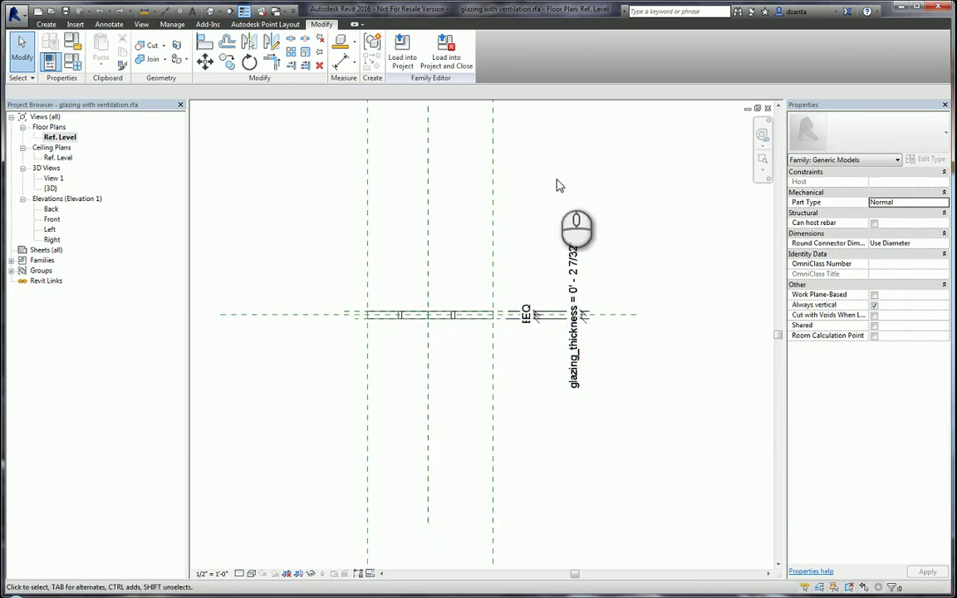
# Close the glazing family's views and discard its changes without saving.
pyautogui.click(768, 109)
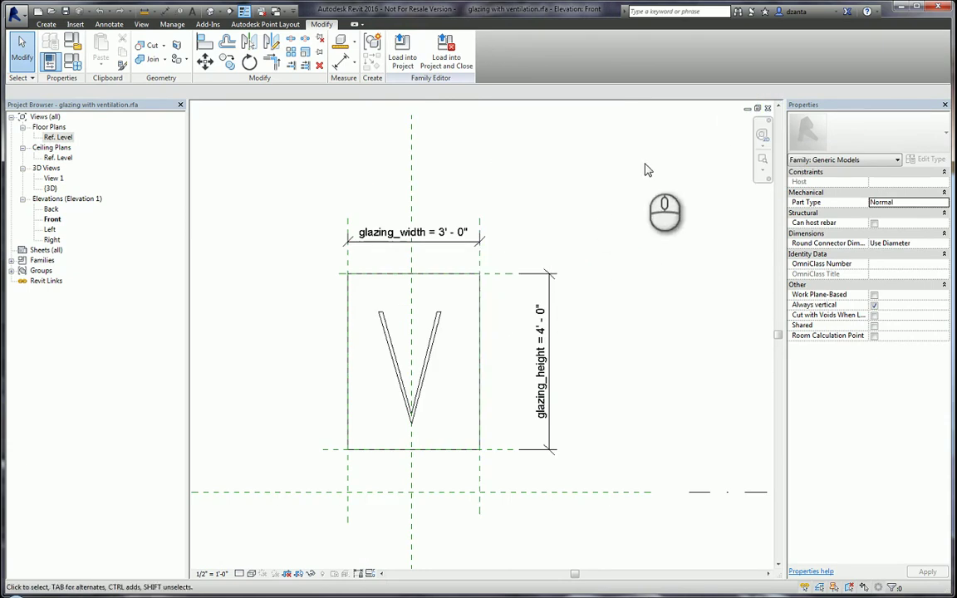
pyautogui.click(766, 109)
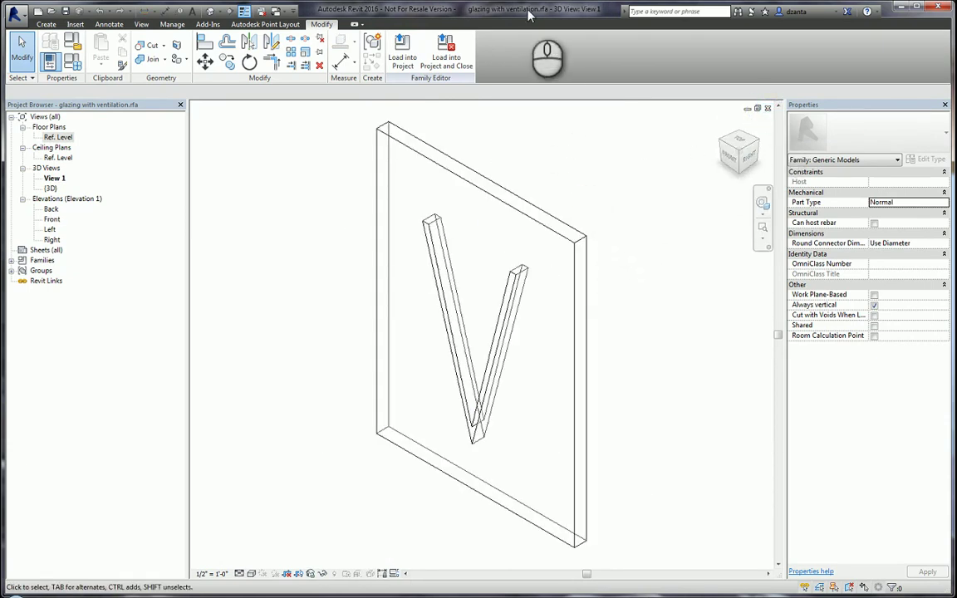
pyautogui.click(538, 221)
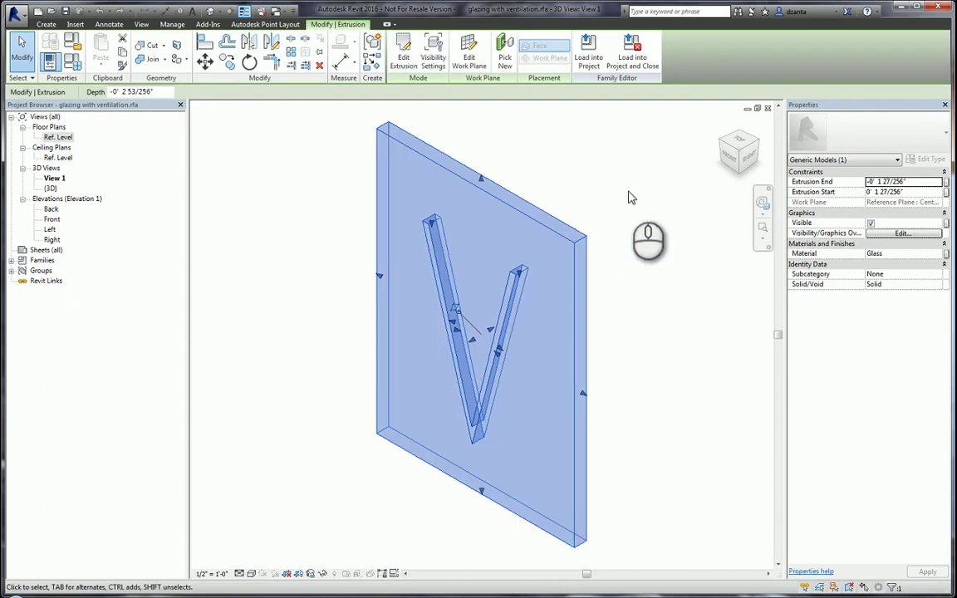
pyautogui.click(768, 107)
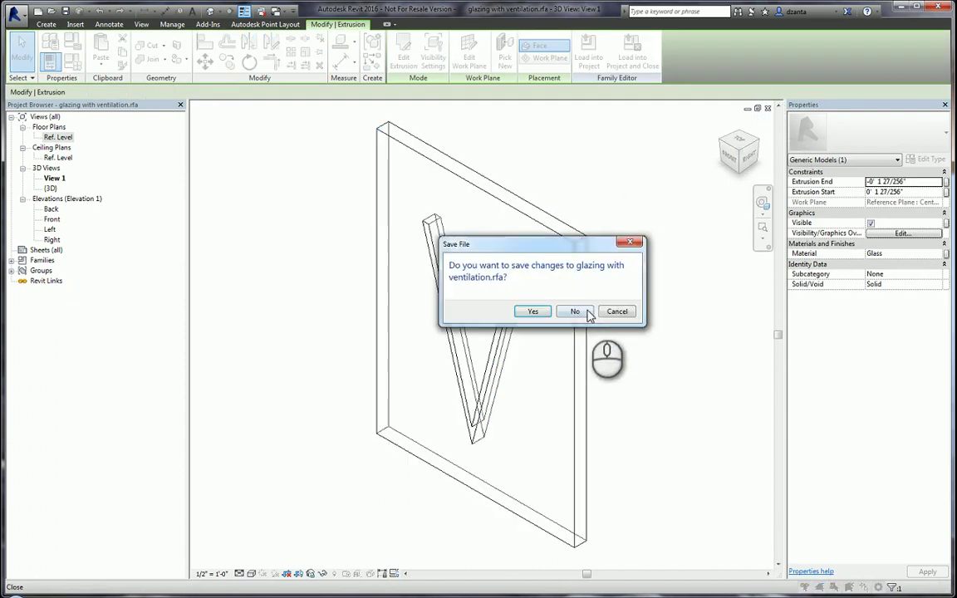
pyautogui.click(578, 311)
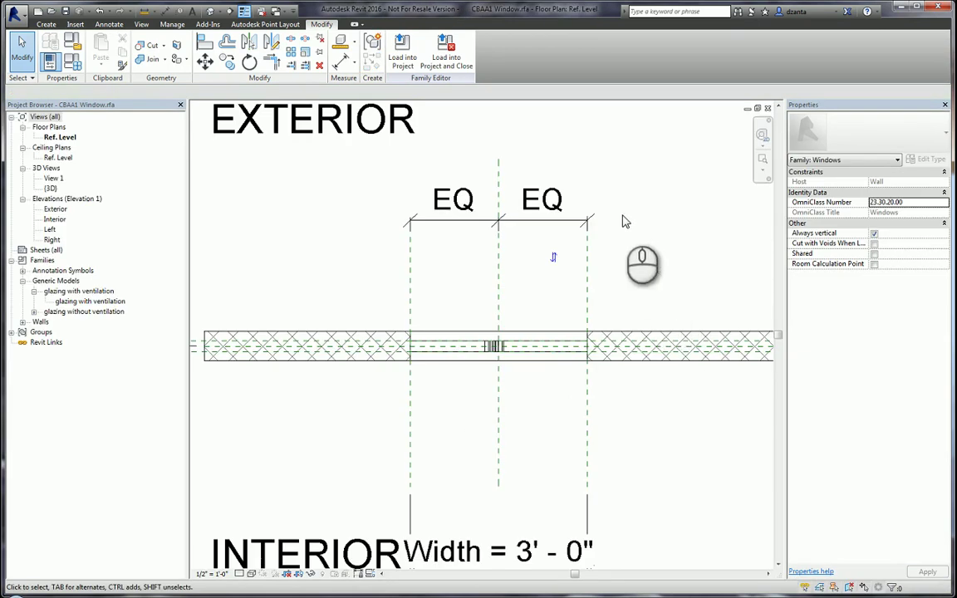
pyautogui.scroll(-2, 636, 278)
pyautogui.moveTo(636, 278); pyautogui.dragTo(591, 283, button='middle')
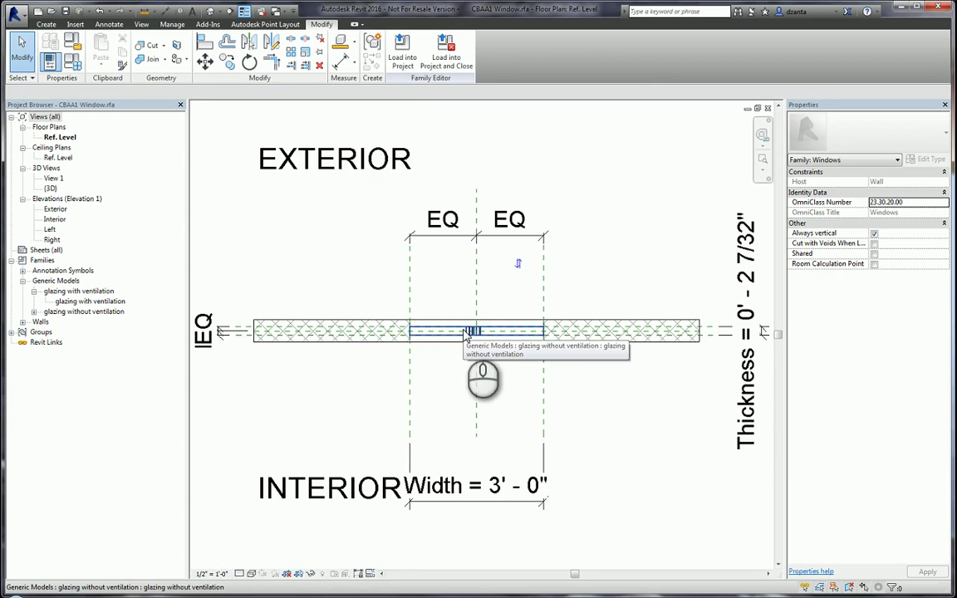
pyautogui.click(34, 312)
pyautogui.click(79, 321)
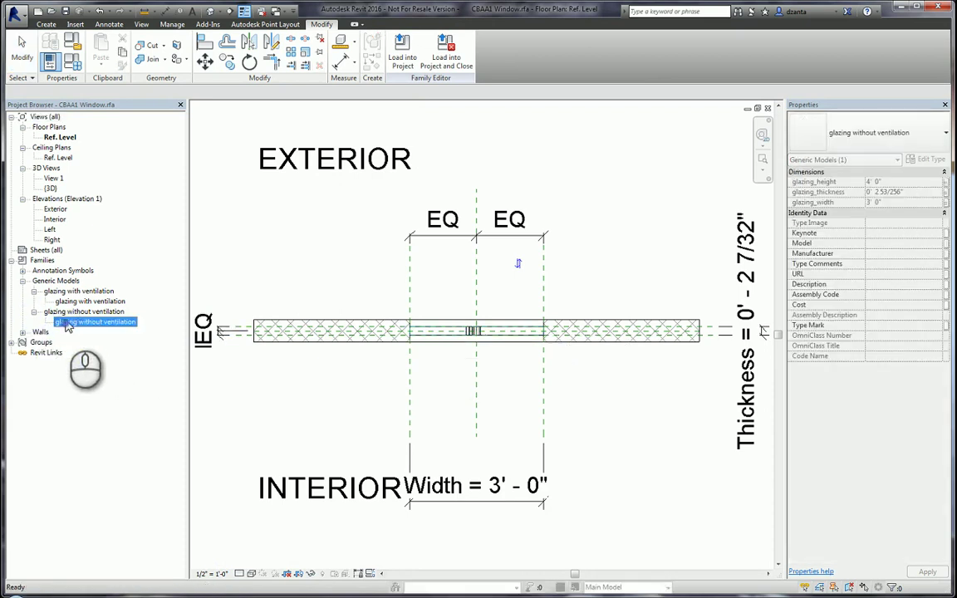
pyautogui.rightClick(66, 312)
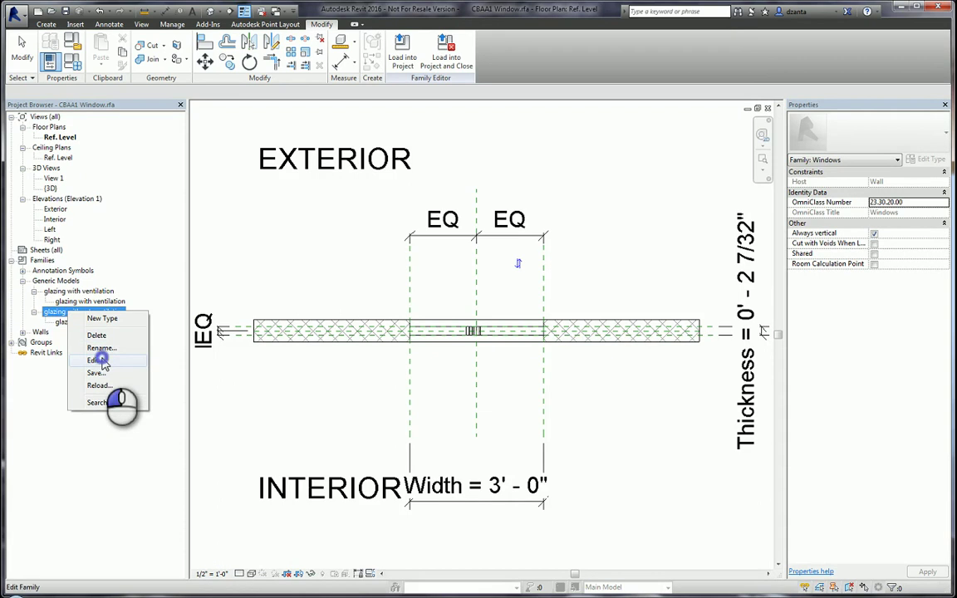
pyautogui.click(93, 360)
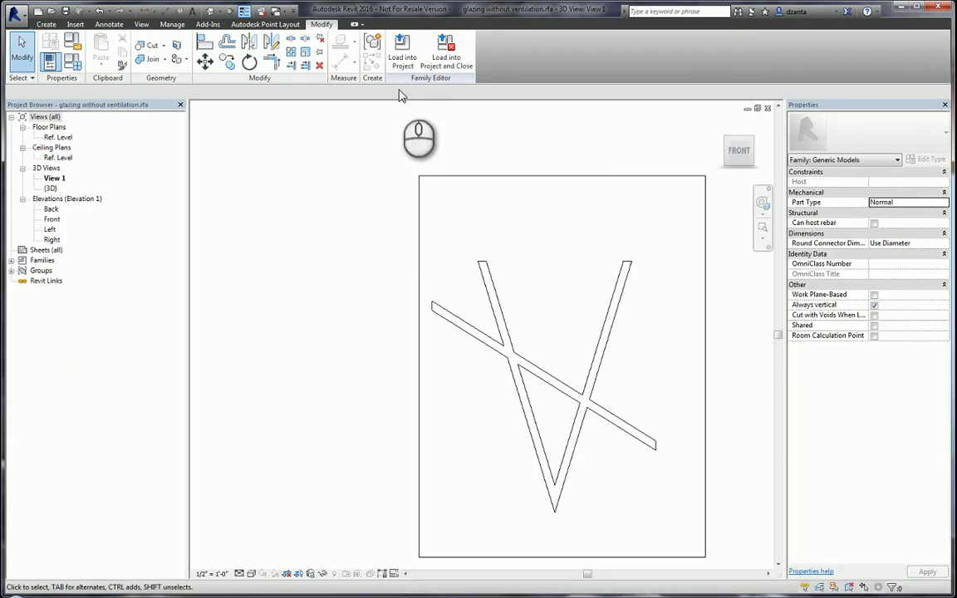
pyautogui.doubleClick(53, 219)
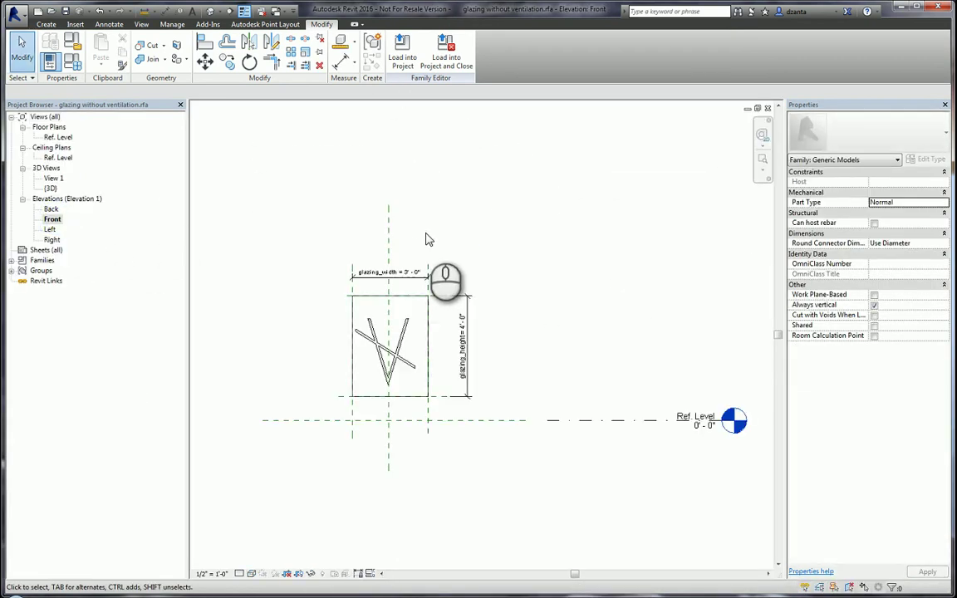
pyautogui.scroll(3, 359, 391)
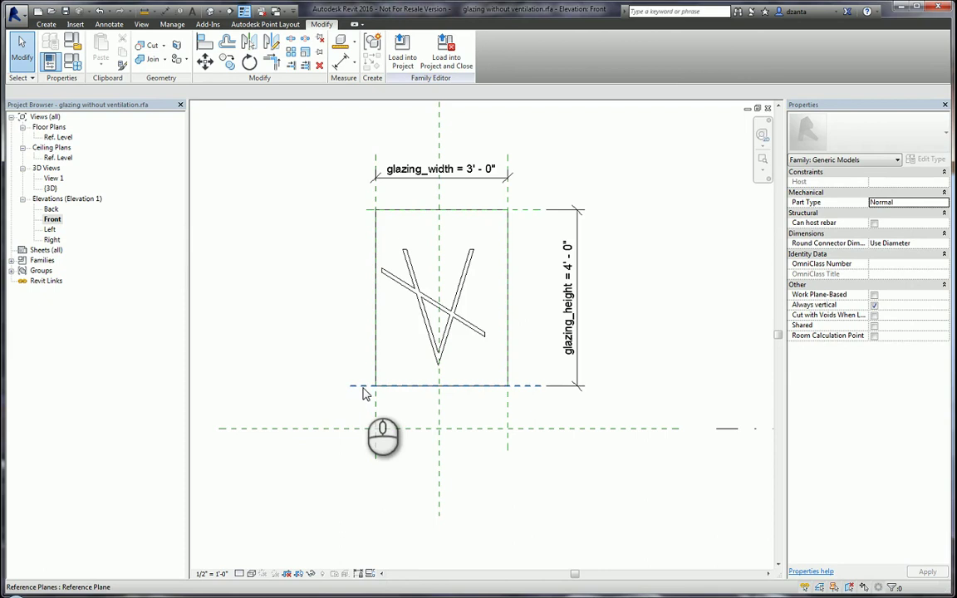
pyautogui.doubleClick(58, 137)
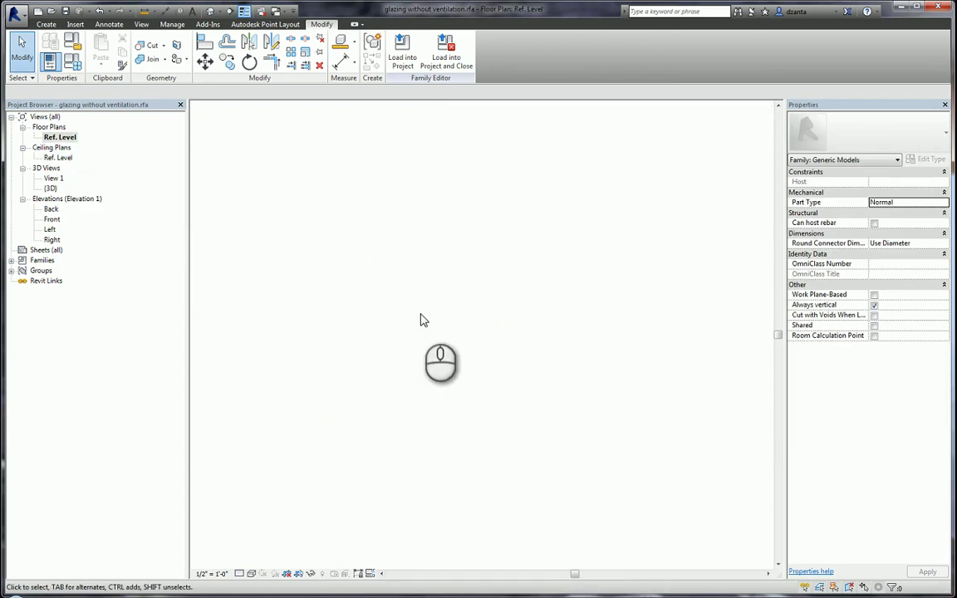
pyautogui.scroll(3, 513, 272)
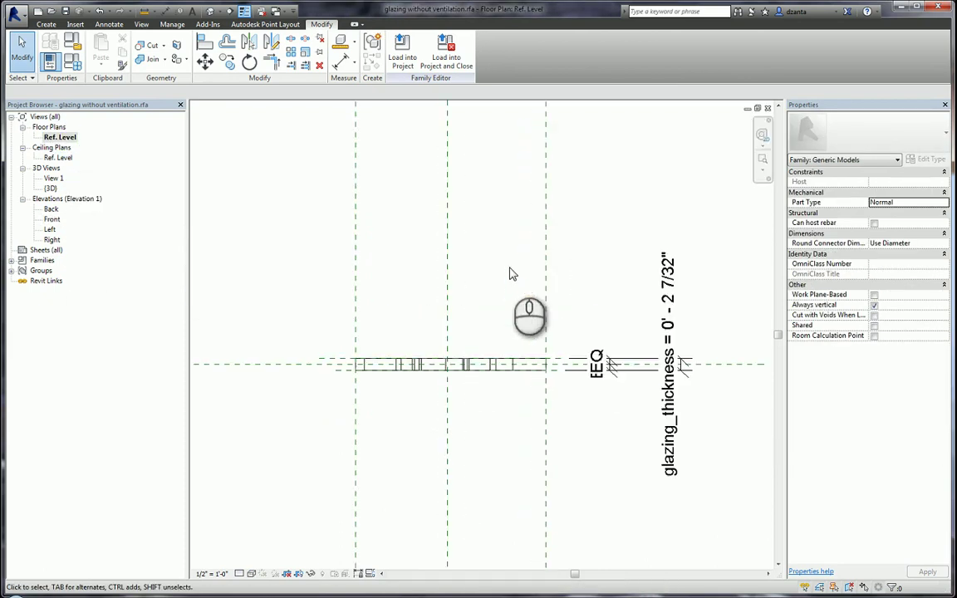
pyautogui.doubleClick(53, 218)
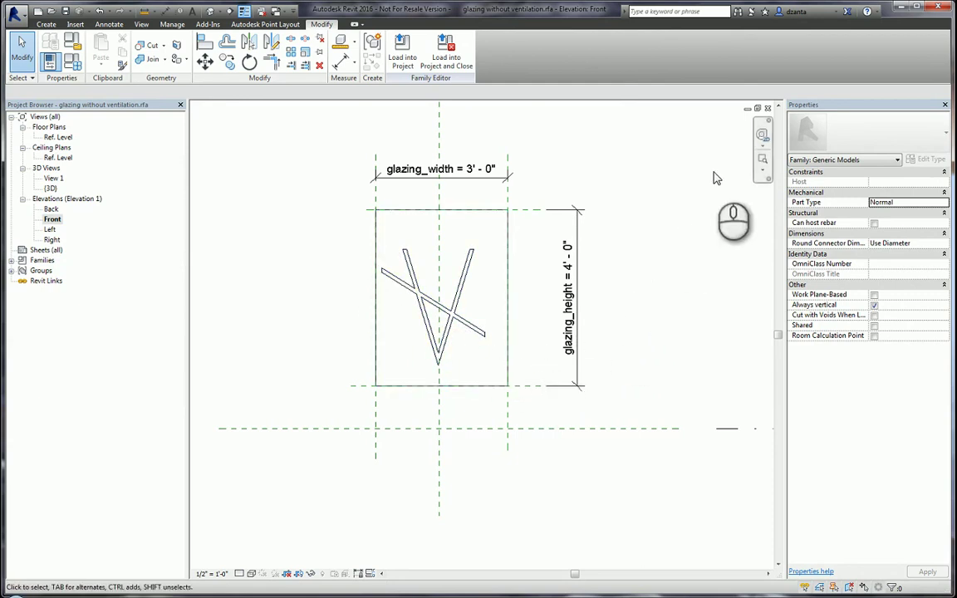
pyautogui.click(767, 109)
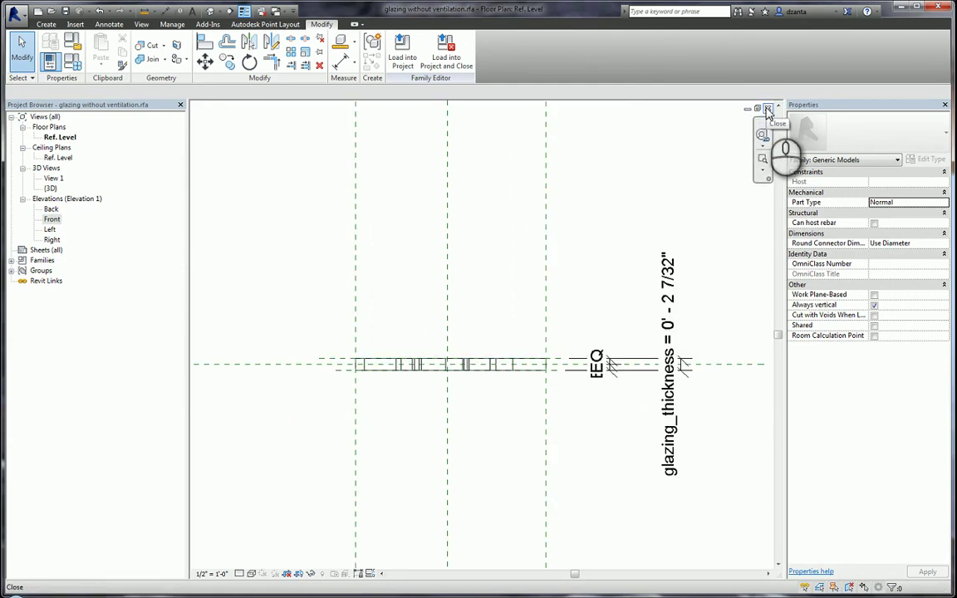
pyautogui.click(767, 110)
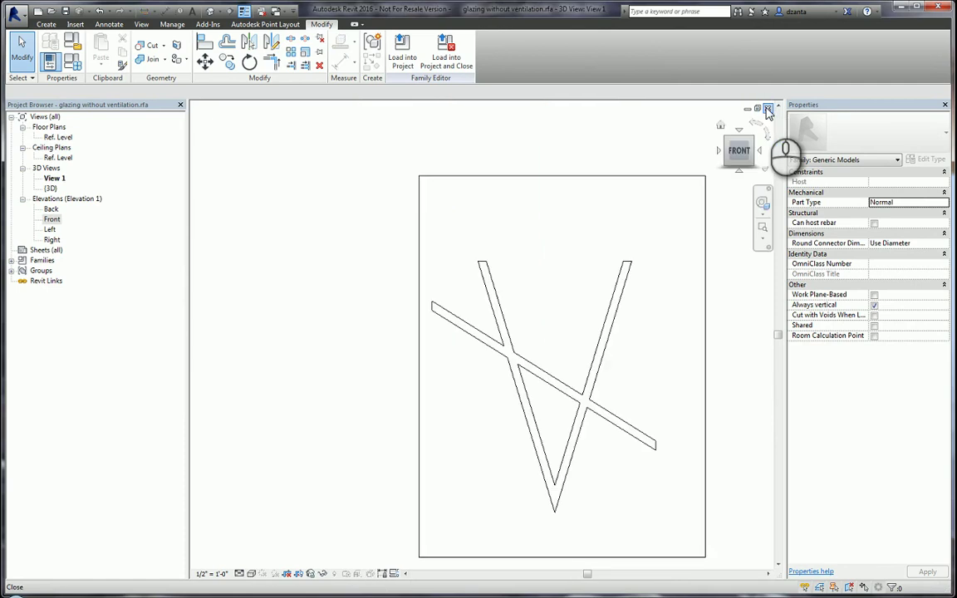
pyautogui.click(767, 110)
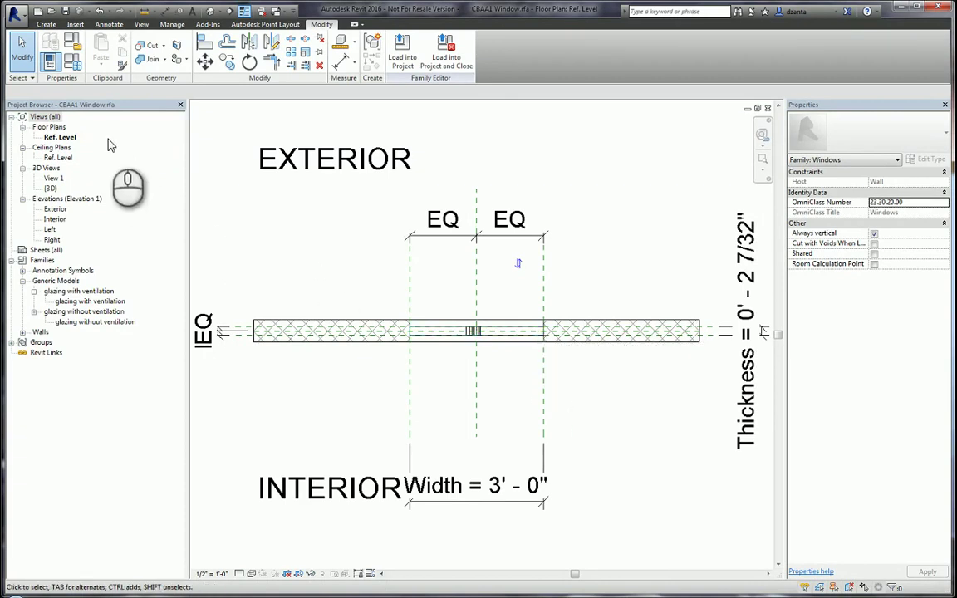
# In Family Types, switch between the glazing with and without ventilation types.
pyautogui.click(73, 64)
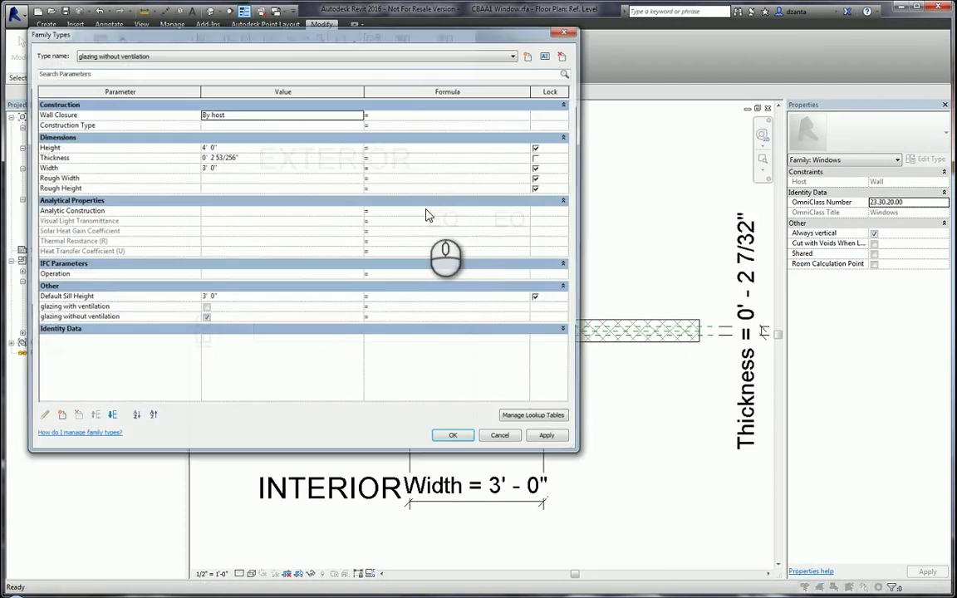
pyautogui.moveTo(324, 41); pyautogui.dragTo(363, 67)
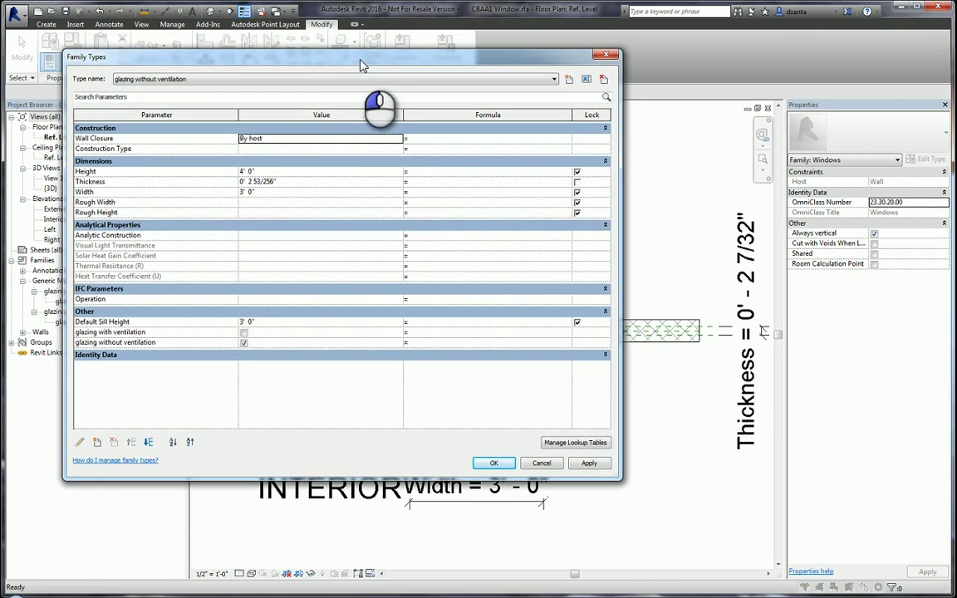
pyautogui.click(335, 79)
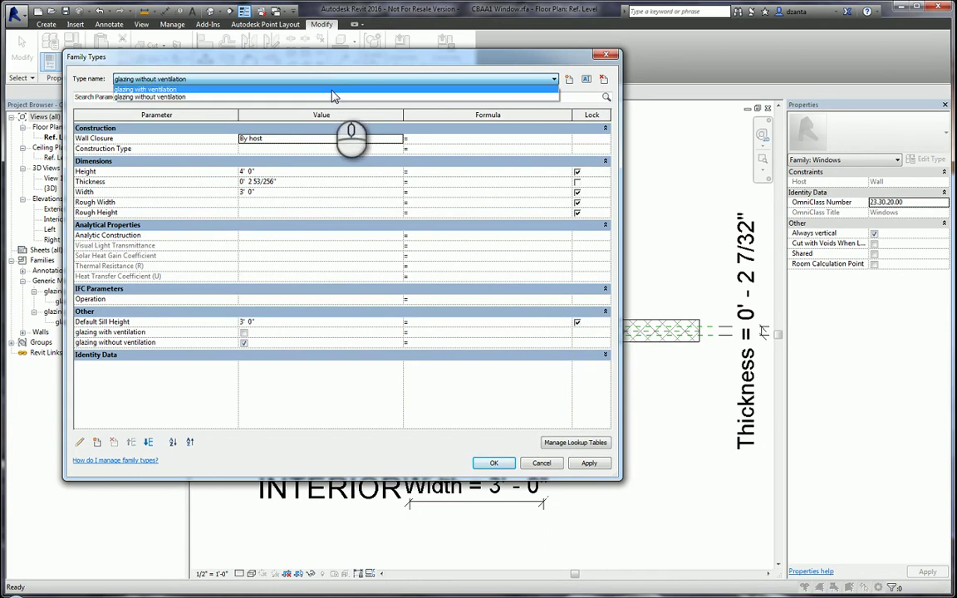
pyautogui.click(331, 89)
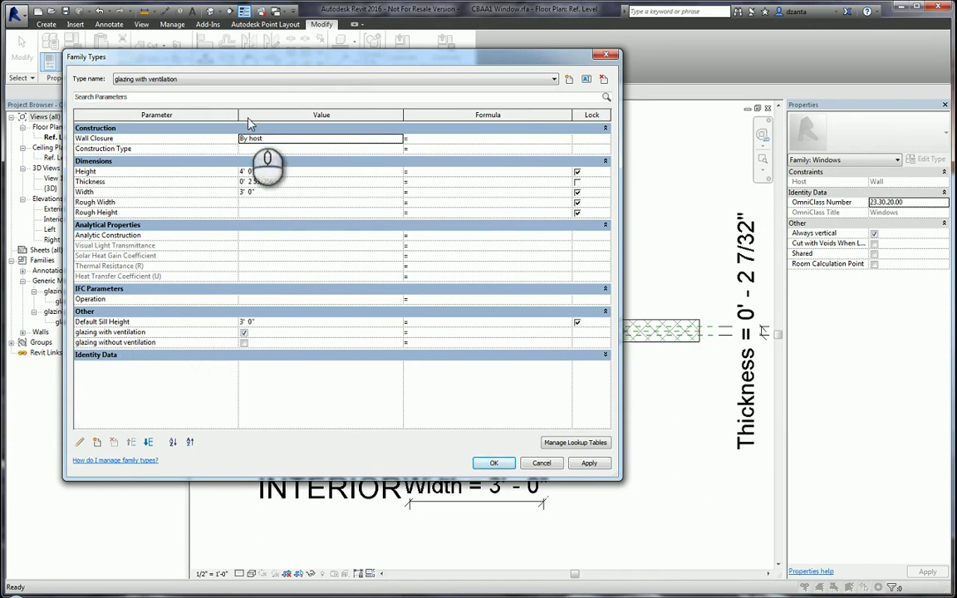
pyautogui.click(247, 81)
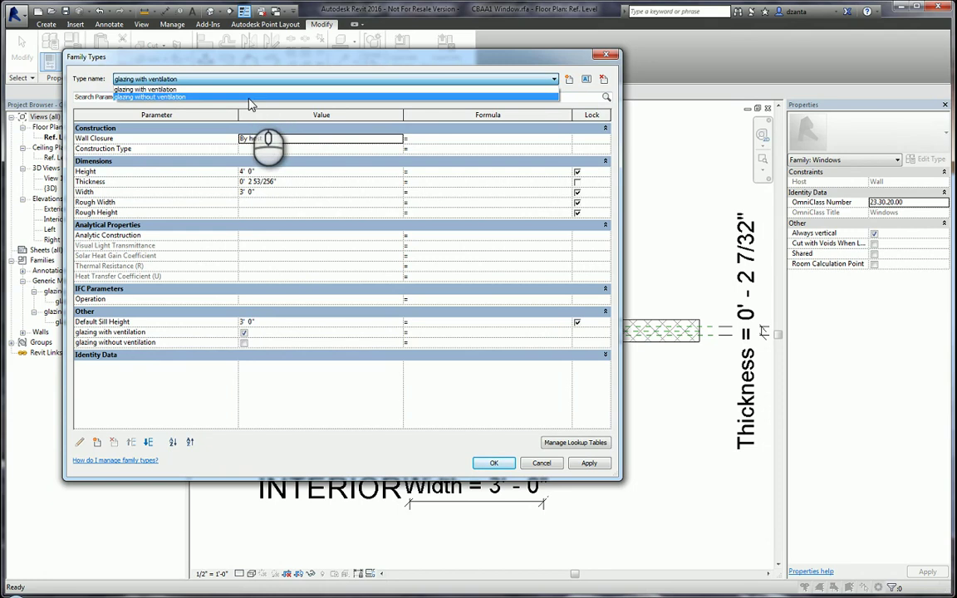
pyautogui.click(249, 97)
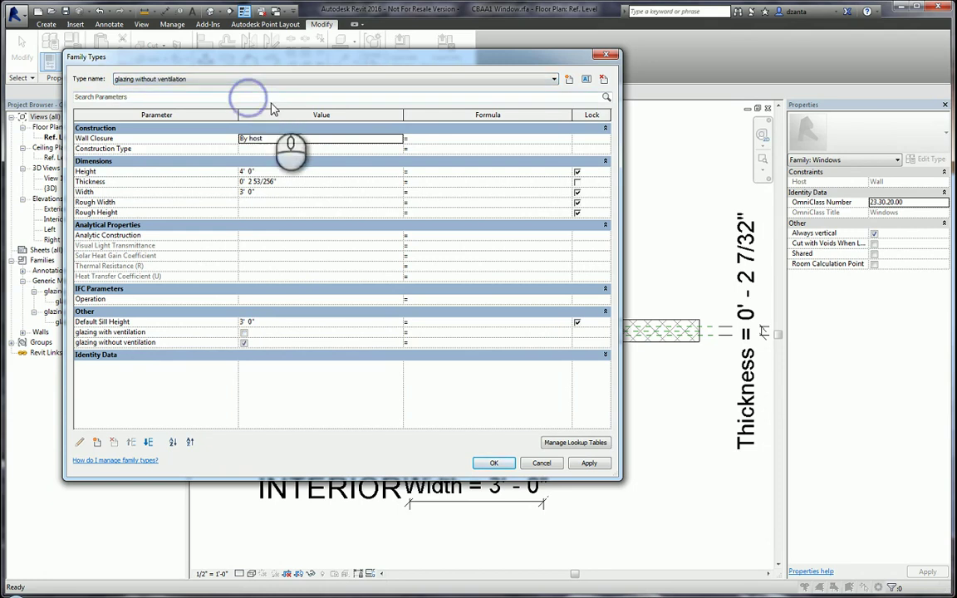
# Check the 'glazing without ventilation' option, then cancel the Family Types dialog.
pyautogui.click(245, 343)
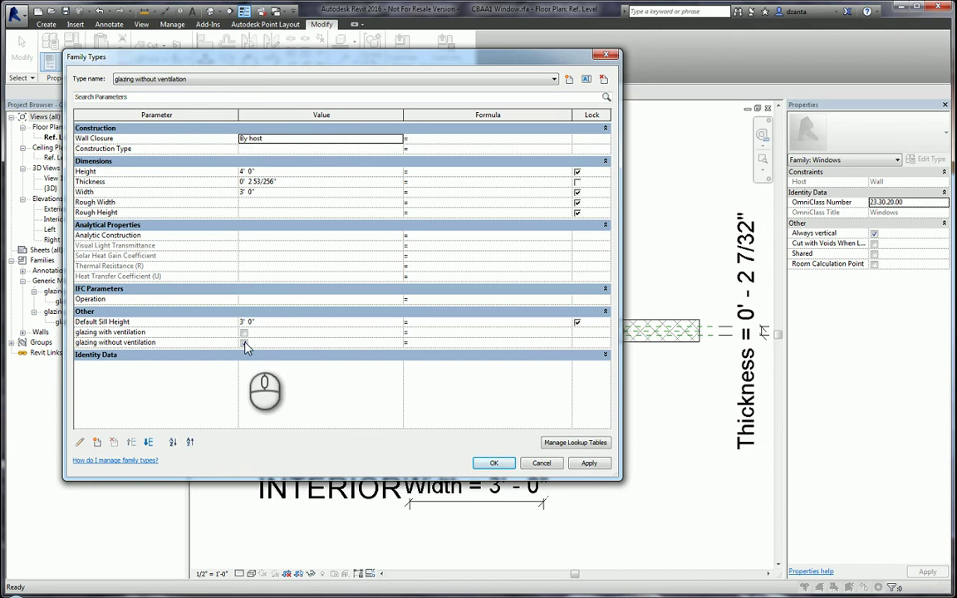
pyautogui.click(244, 343)
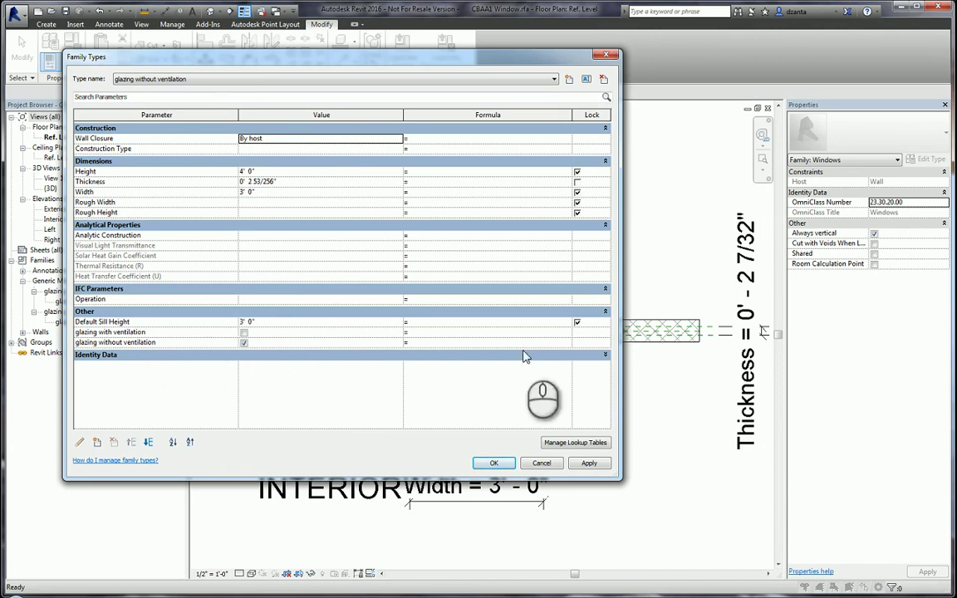
pyautogui.click(541, 463)
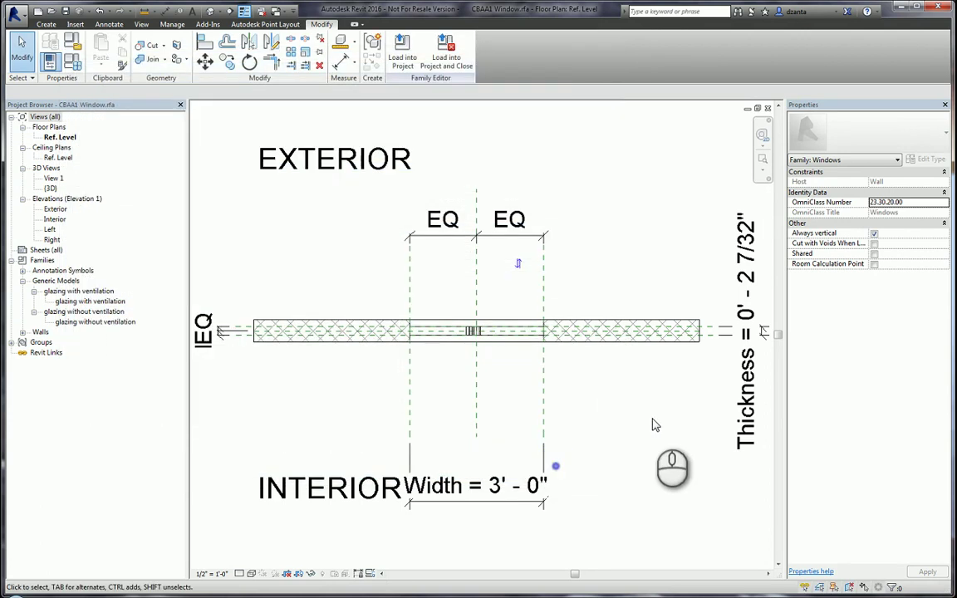
pyautogui.click(492, 340)
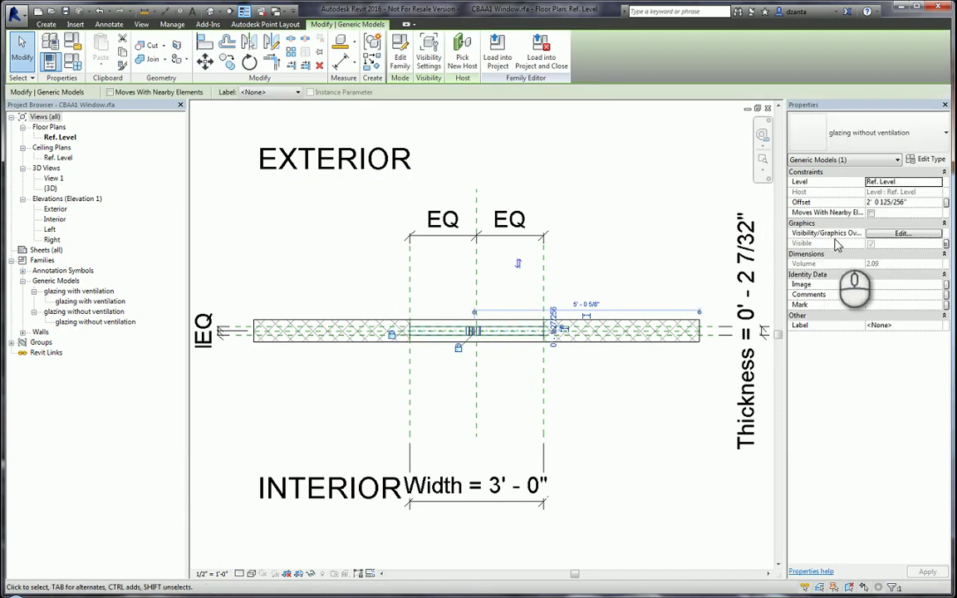
pyautogui.click(945, 246)
pyautogui.click(490, 242)
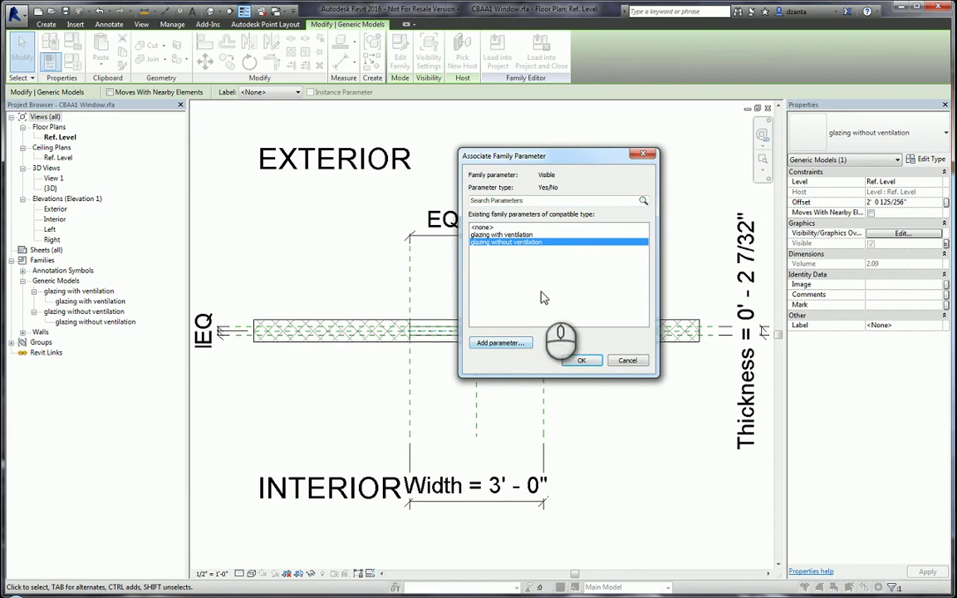
pyautogui.click(515, 345)
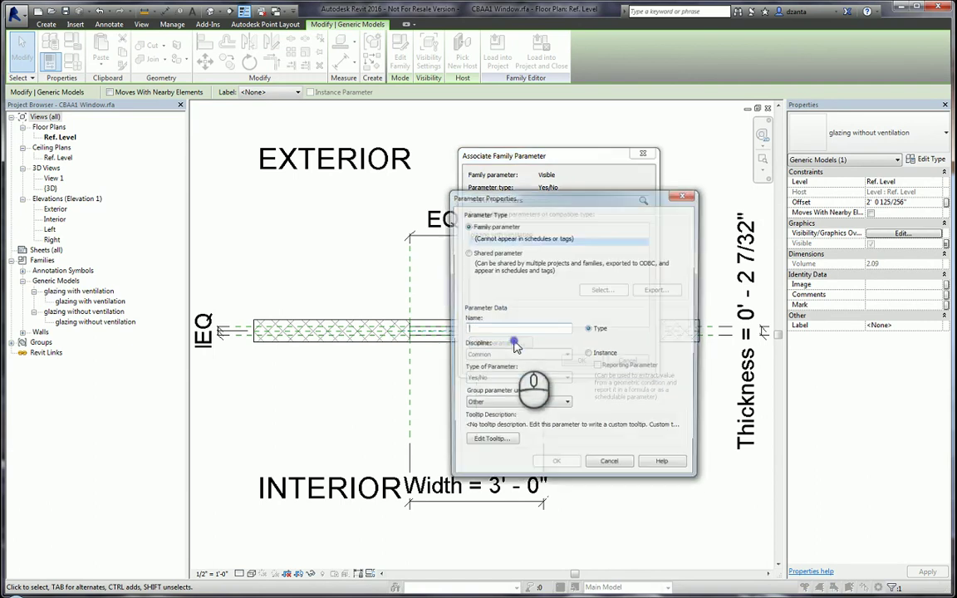
pyautogui.moveTo(588, 202); pyautogui.dragTo(379, 193)
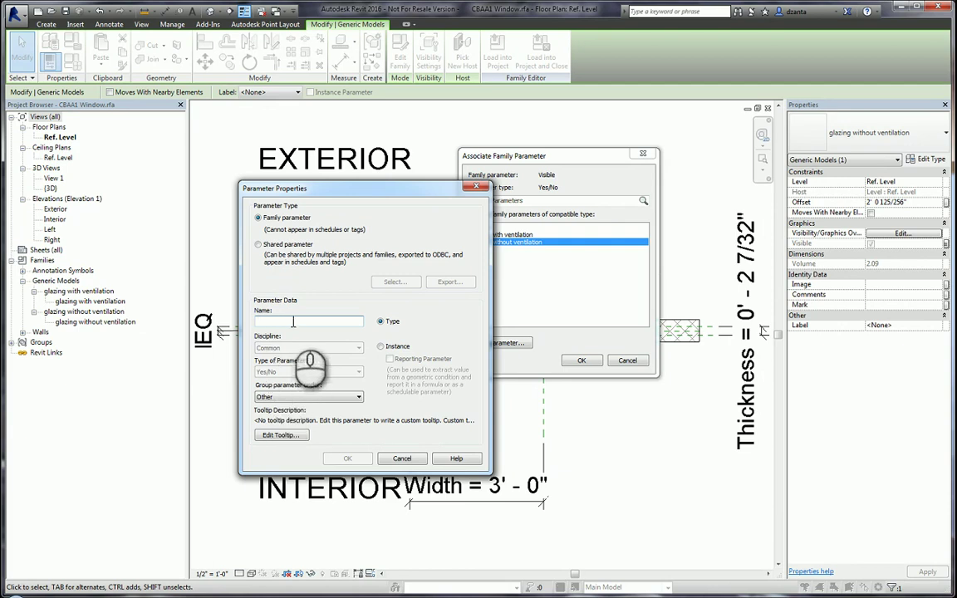
pyautogui.moveTo(357, 187); pyautogui.dragTo(253, 194)
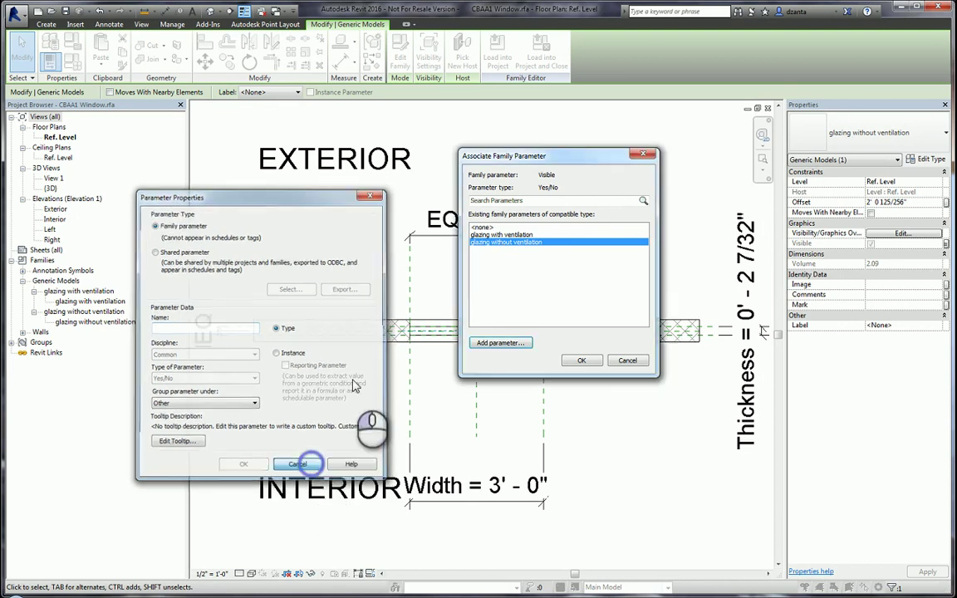
pyautogui.click(303, 464)
pyautogui.click(627, 359)
pyautogui.click(617, 421)
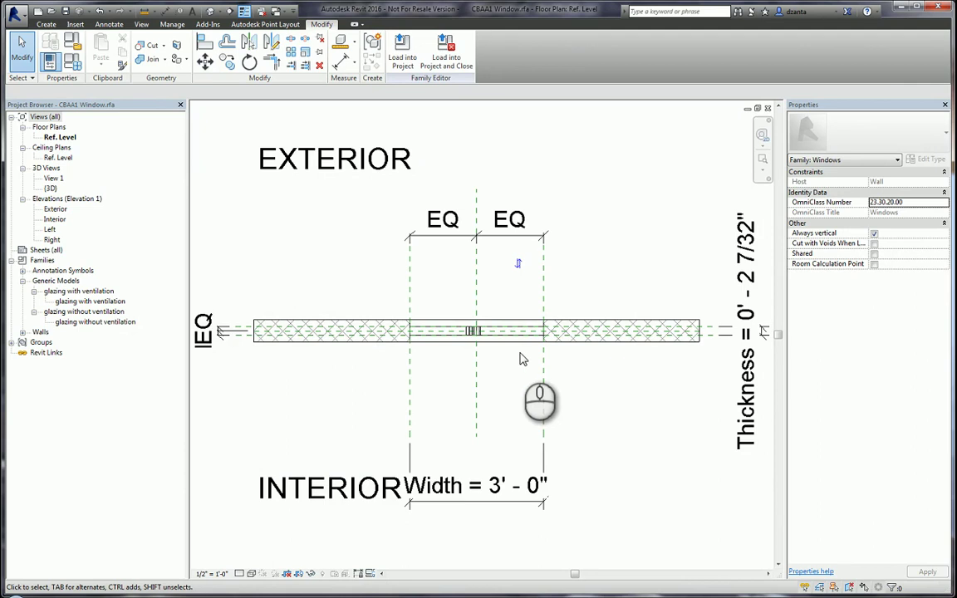
# Clear 'glazing without ventilation' in Family Types and close the family's floor plan and 3D views.
pyautogui.click(72, 61)
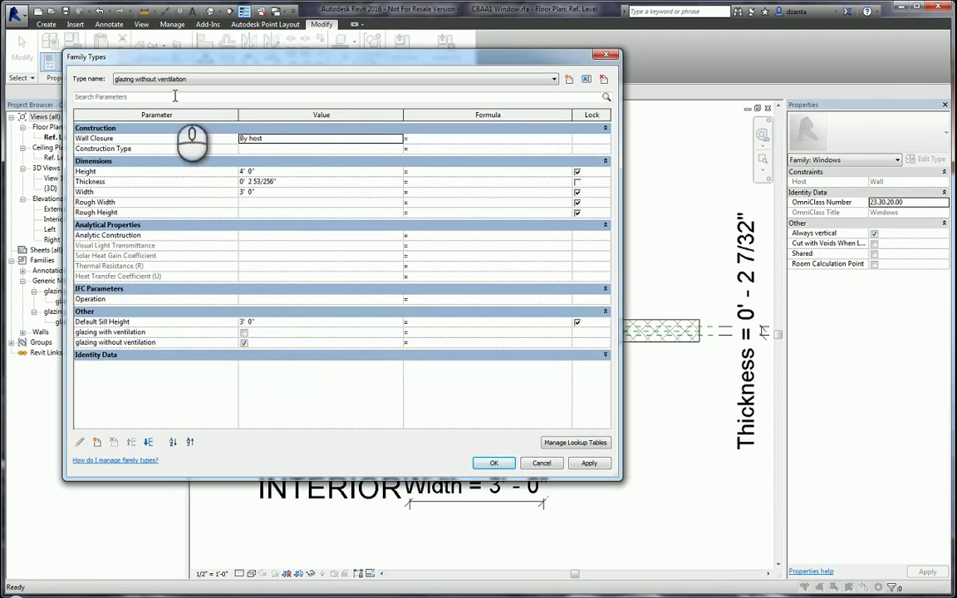
pyautogui.click(243, 342)
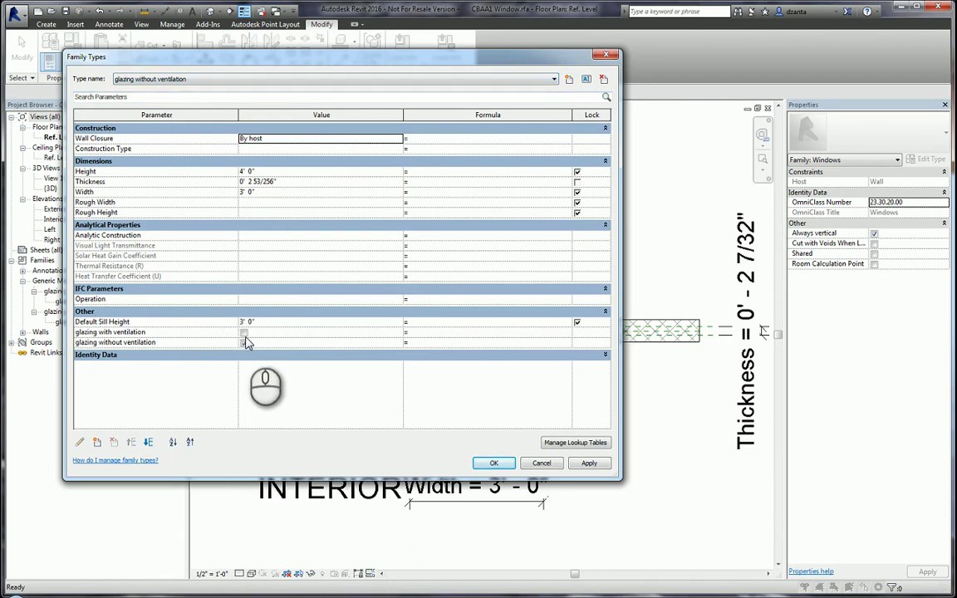
pyautogui.click(498, 462)
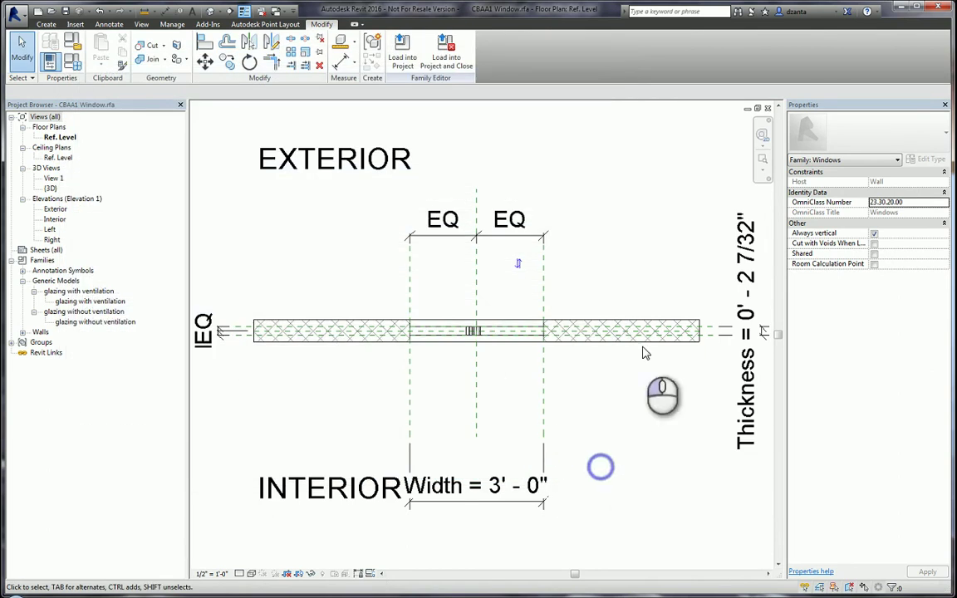
pyautogui.click(768, 108)
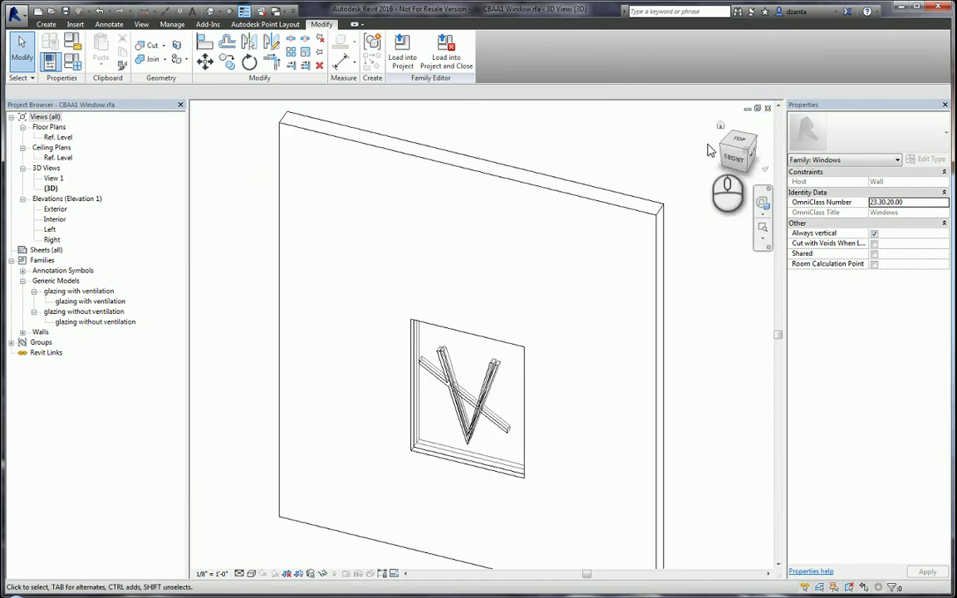
pyautogui.click(767, 109)
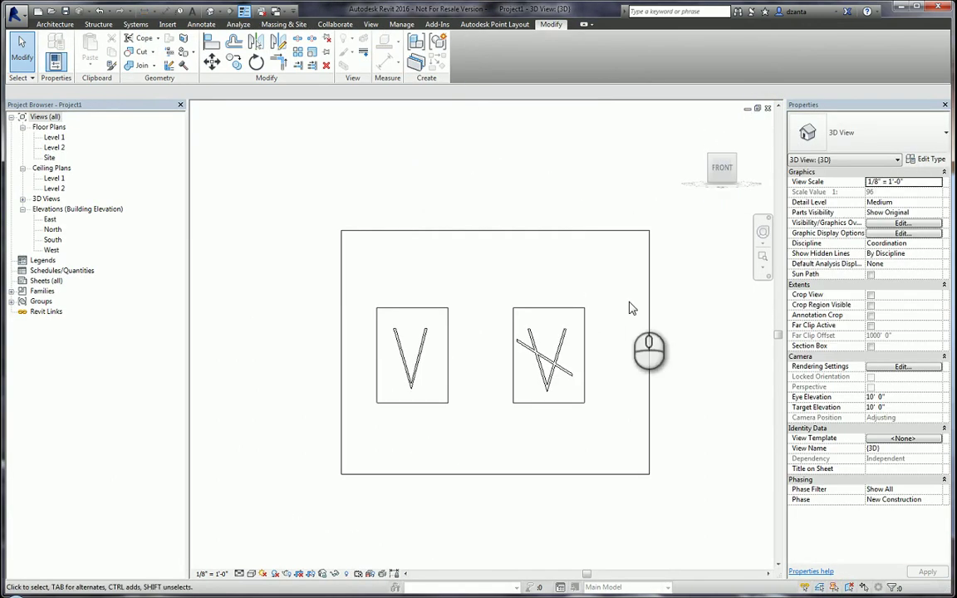
# Extend the wall further to the right by dragging its end.
pyautogui.scroll(-3, 487, 343)
pyautogui.moveTo(512, 358); pyautogui.dragTo(433, 386, button='middle')
pyautogui.scroll(-1, 487, 320)
pyautogui.click(479, 315)
pyautogui.moveTo(484, 368); pyautogui.dragTo(654, 368)
pyautogui.click(561, 244)
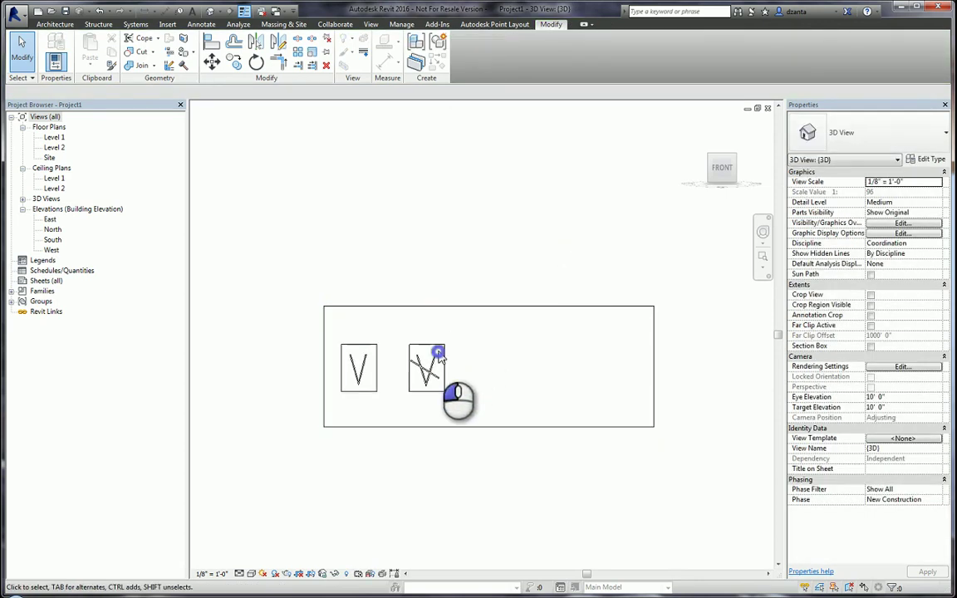
# Place a third and fourth CBAA1 window in the wall with Create Similar (CS).
pyautogui.click(436, 357)
pyautogui.press('c')
pyautogui.press('s')
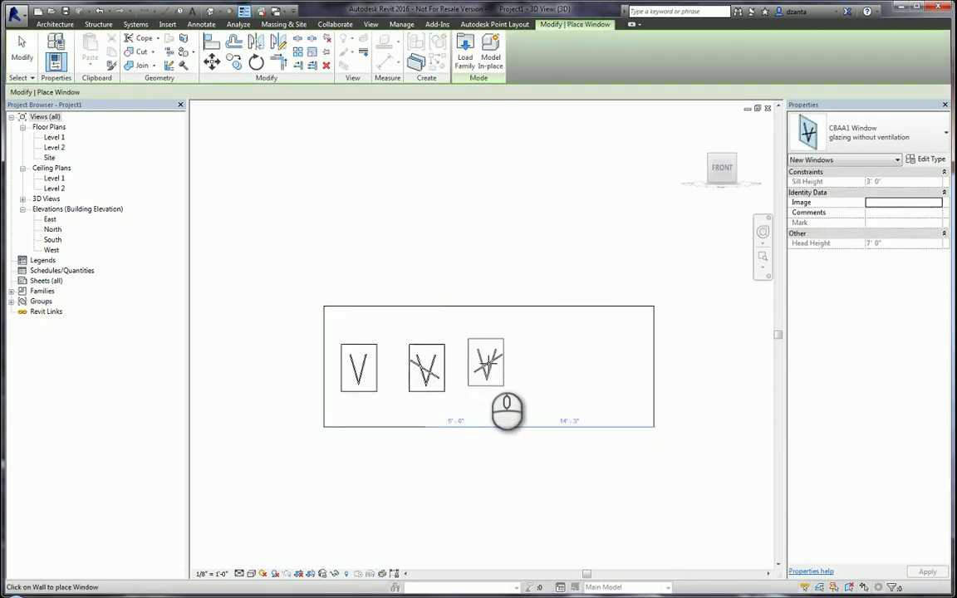
pyautogui.click(508, 367)
pyautogui.click(580, 367)
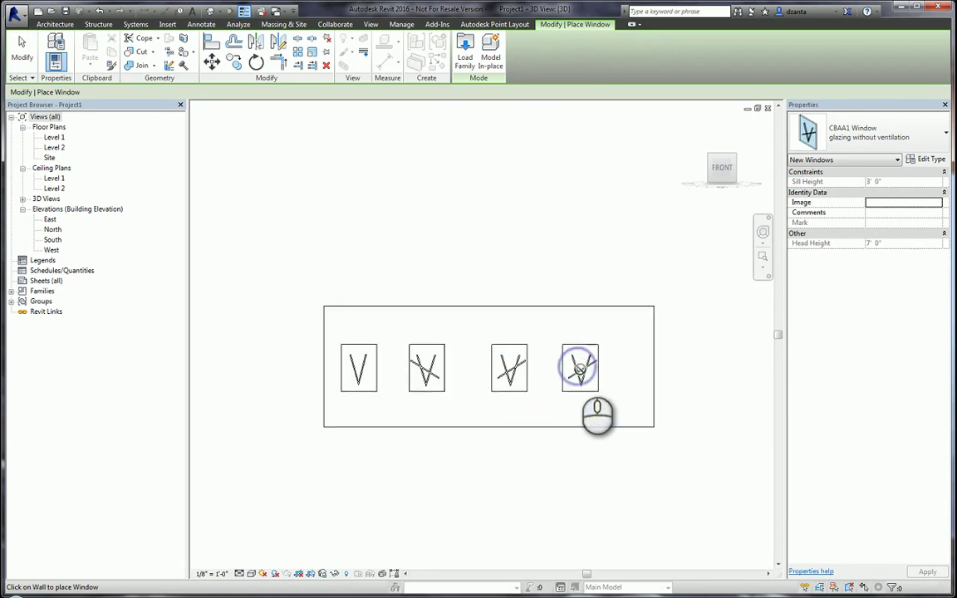
pyautogui.press('Escape')
pyautogui.press('Escape')
pyautogui.scroll(3, 580, 367)
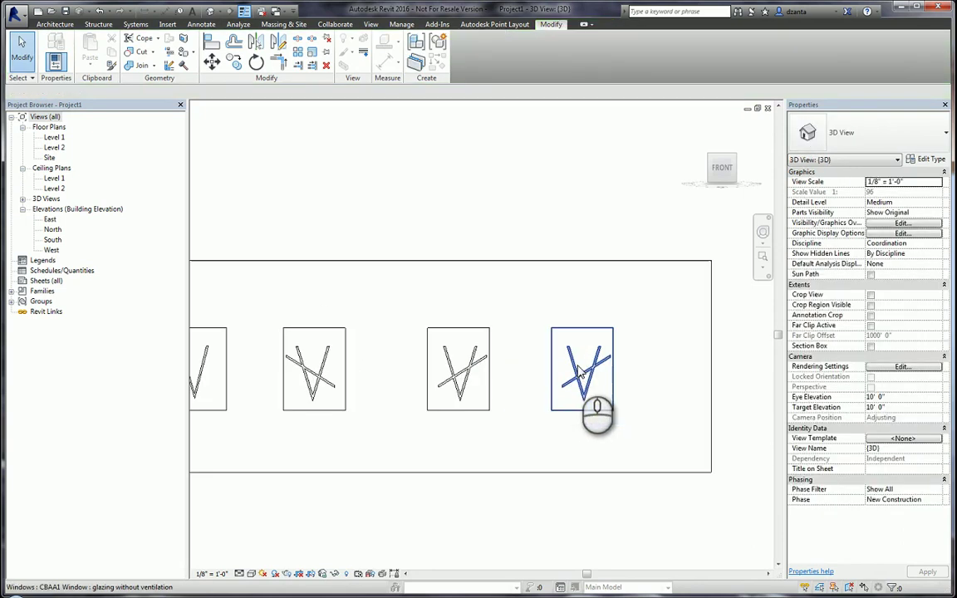
# Change the third window to the glazing with ventilation type.
pyautogui.click(476, 359)
pyautogui.click(856, 133)
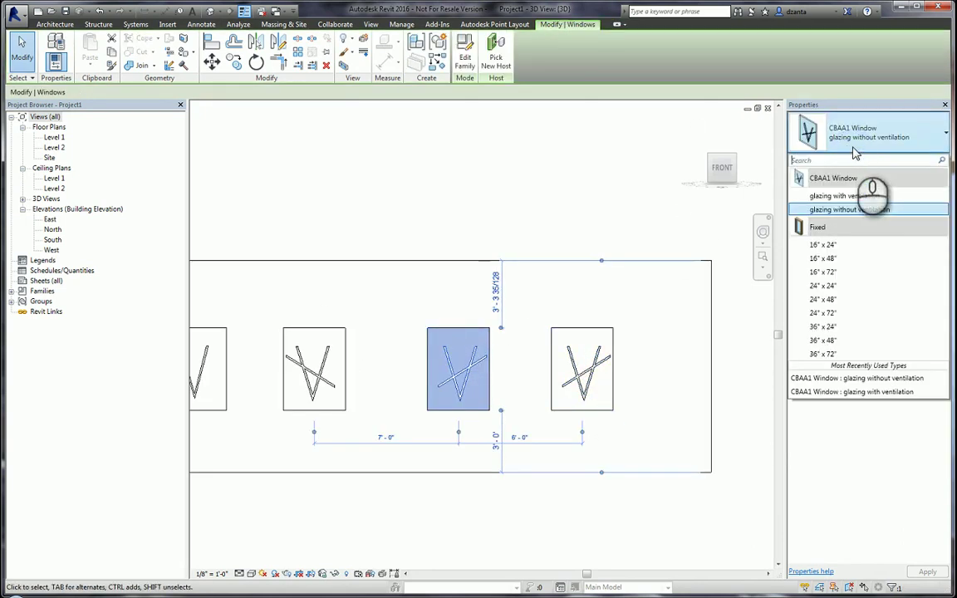
pyautogui.click(852, 196)
pyautogui.click(480, 185)
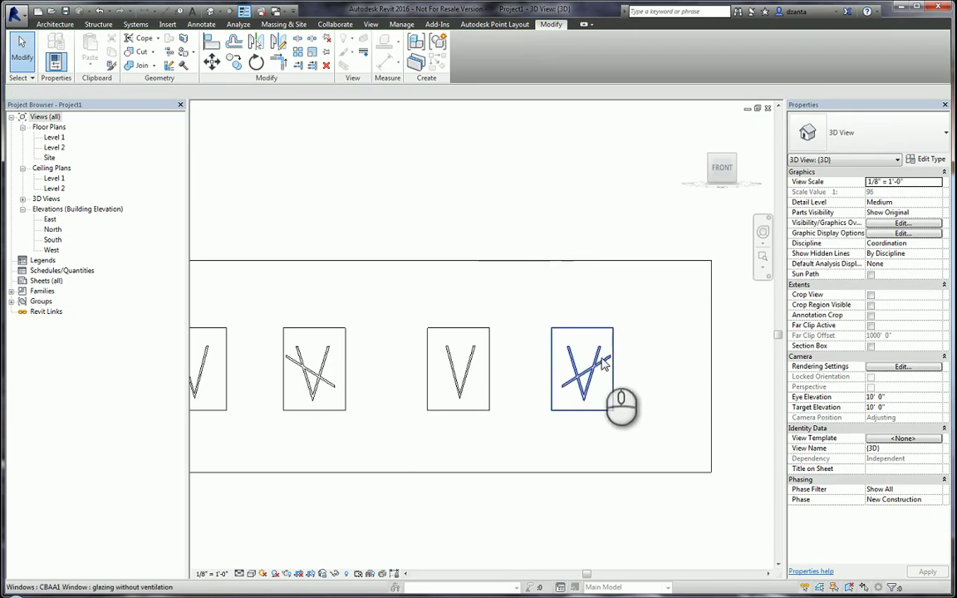
pyautogui.scroll(-2, 540, 205)
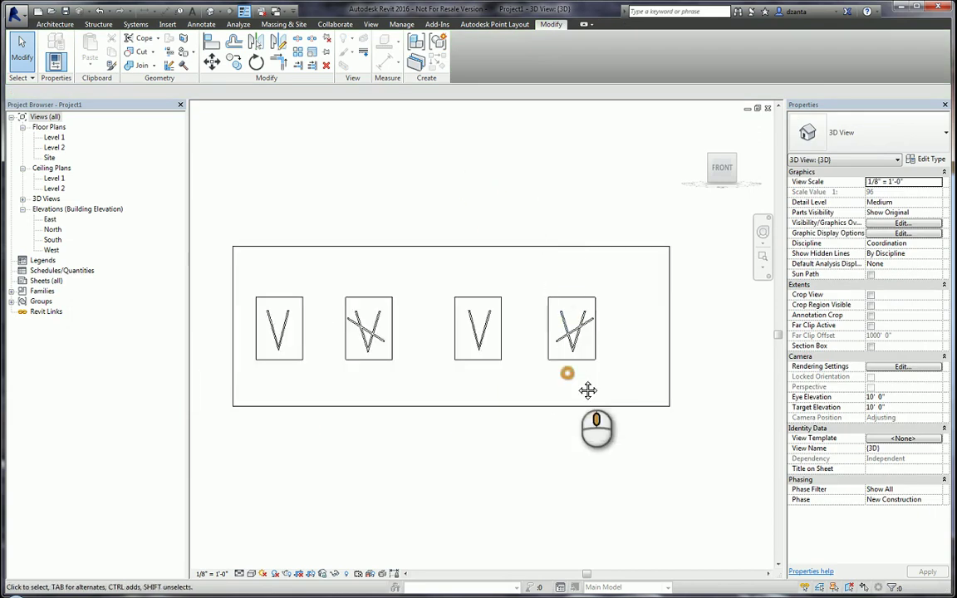
pyautogui.moveTo(587, 390); pyautogui.dragTo(613, 395, button='middle')
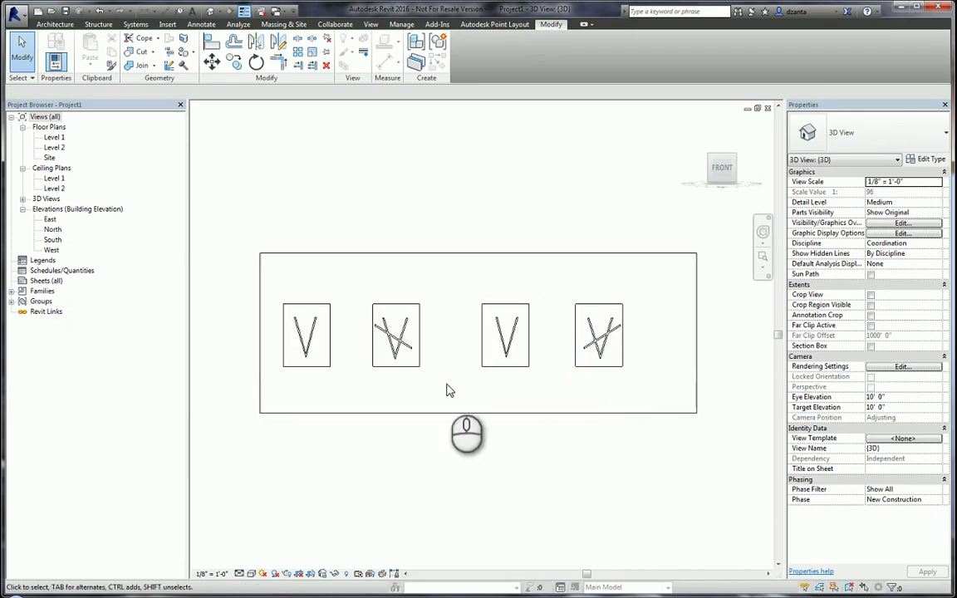